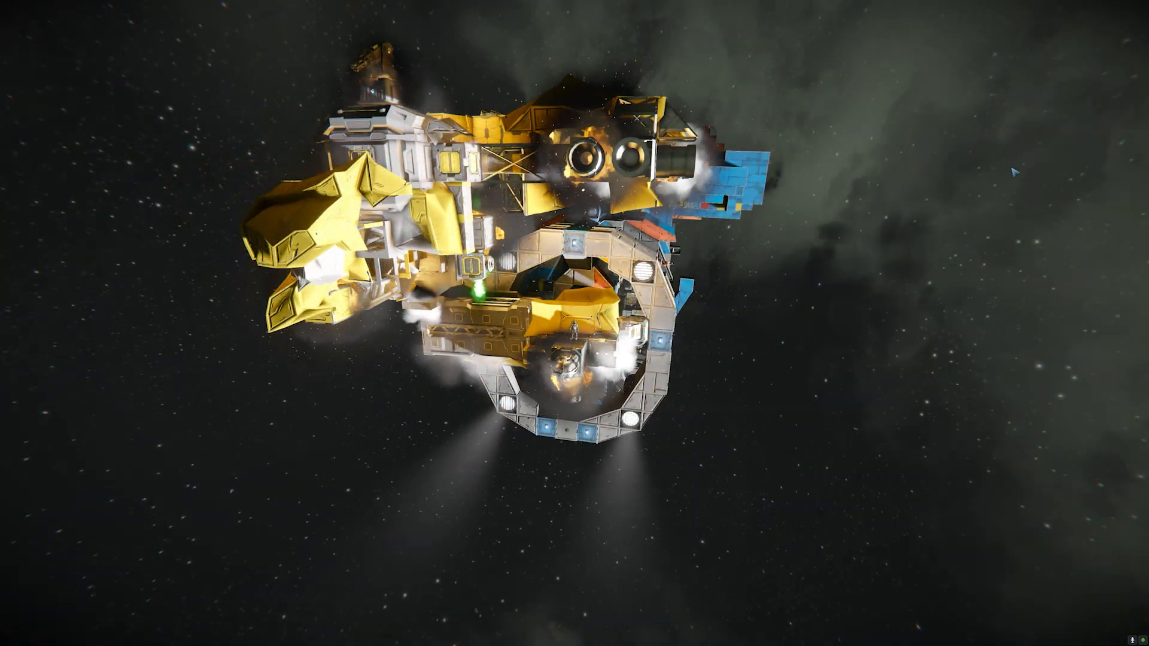
Step: Open the Transformations scripting tools and spawn two waypoints, one far from the orange wreck and one closer, facing its two glowing engines
key(F11)
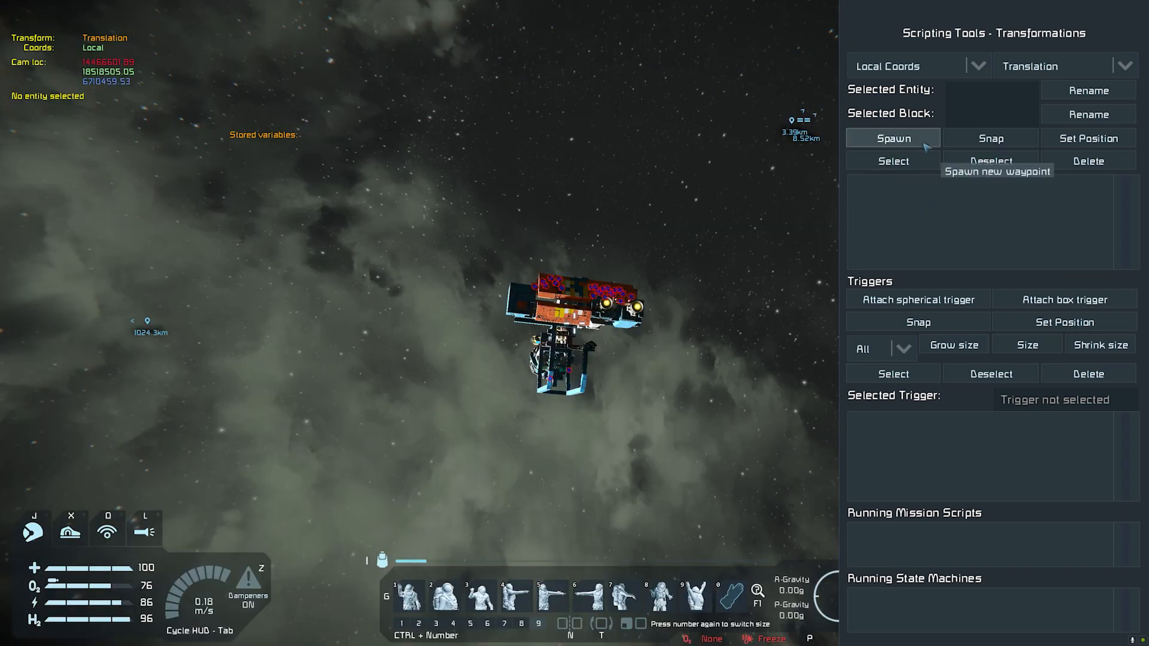
click(894, 138)
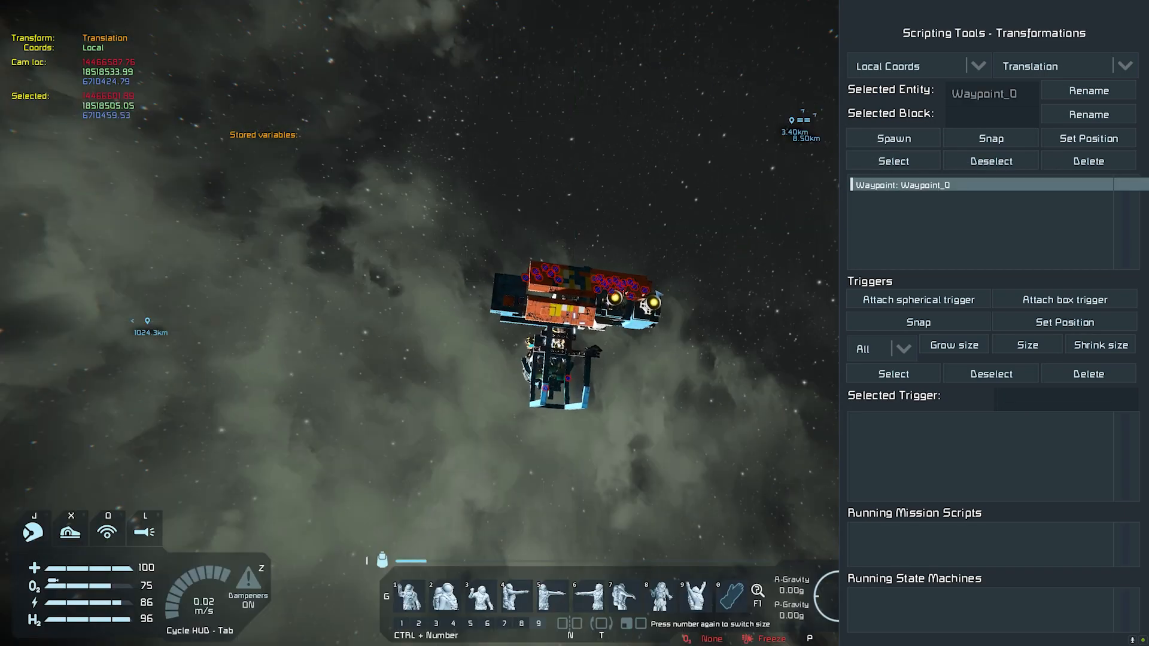
key(w)
key(space)
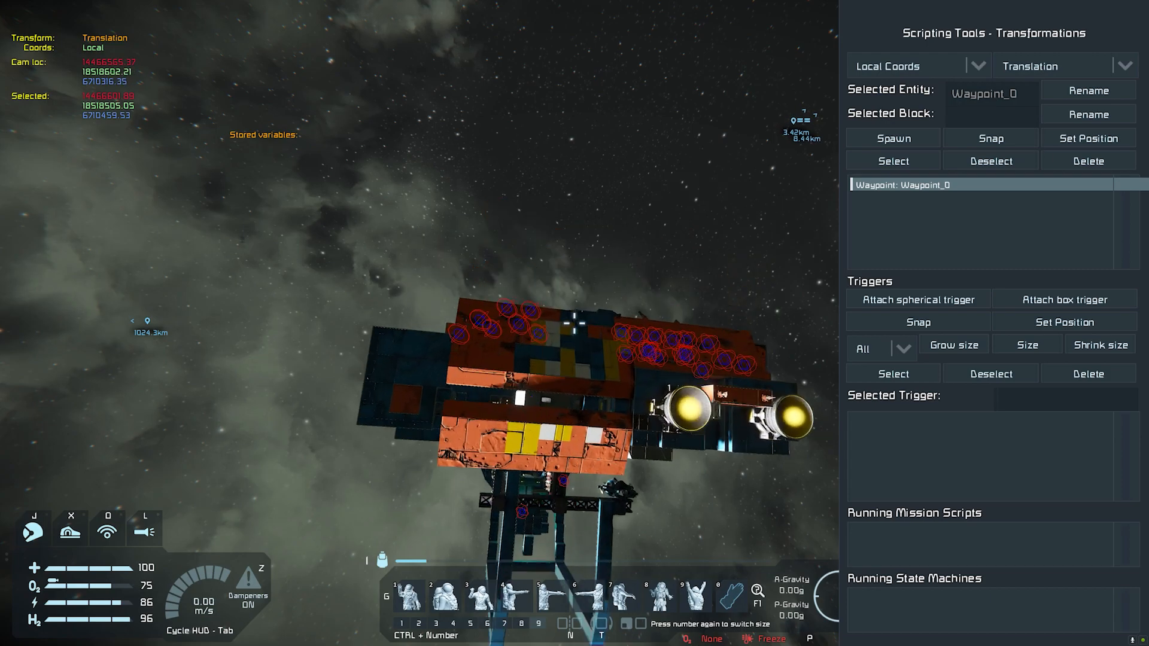
key(d)
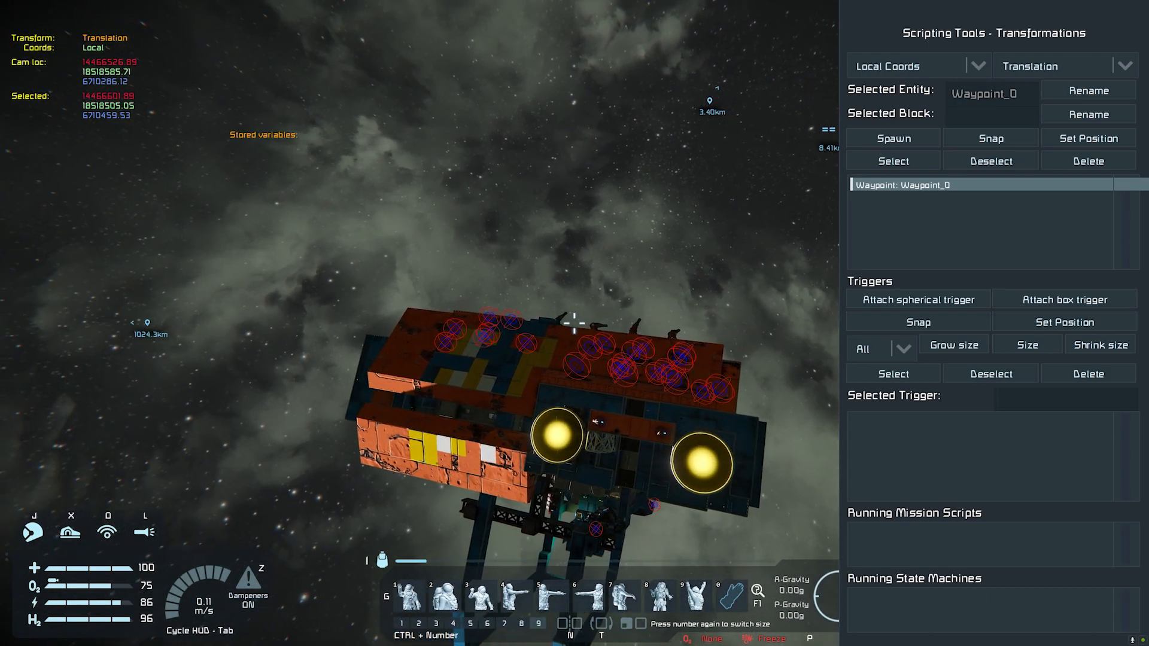
key(e)
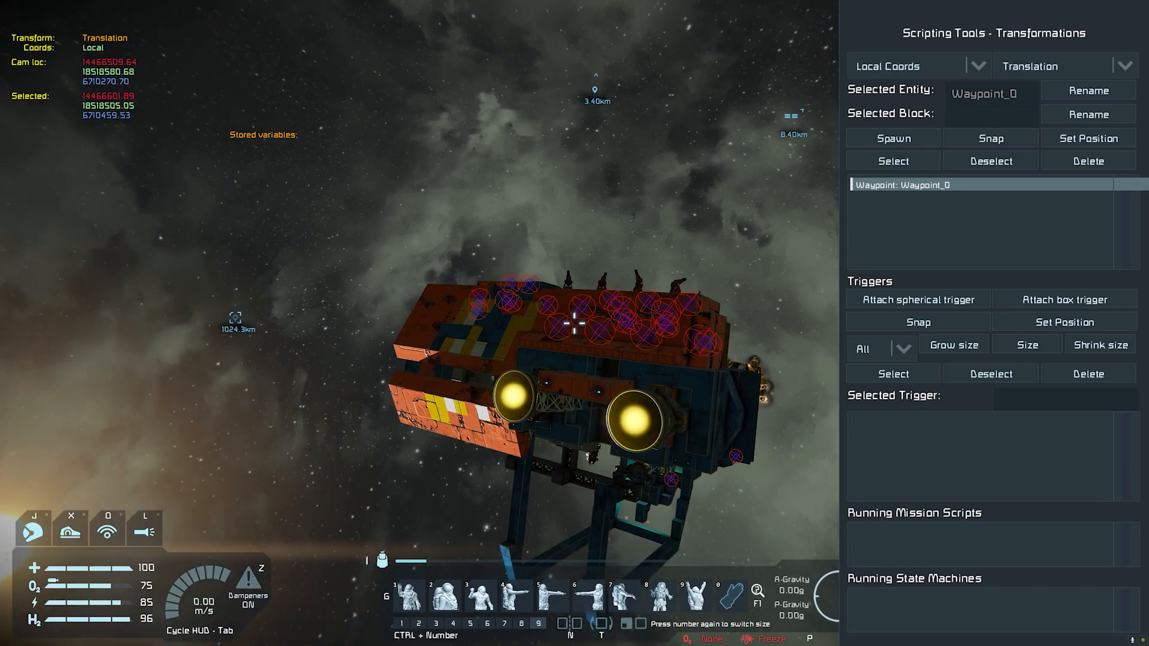
key(a)
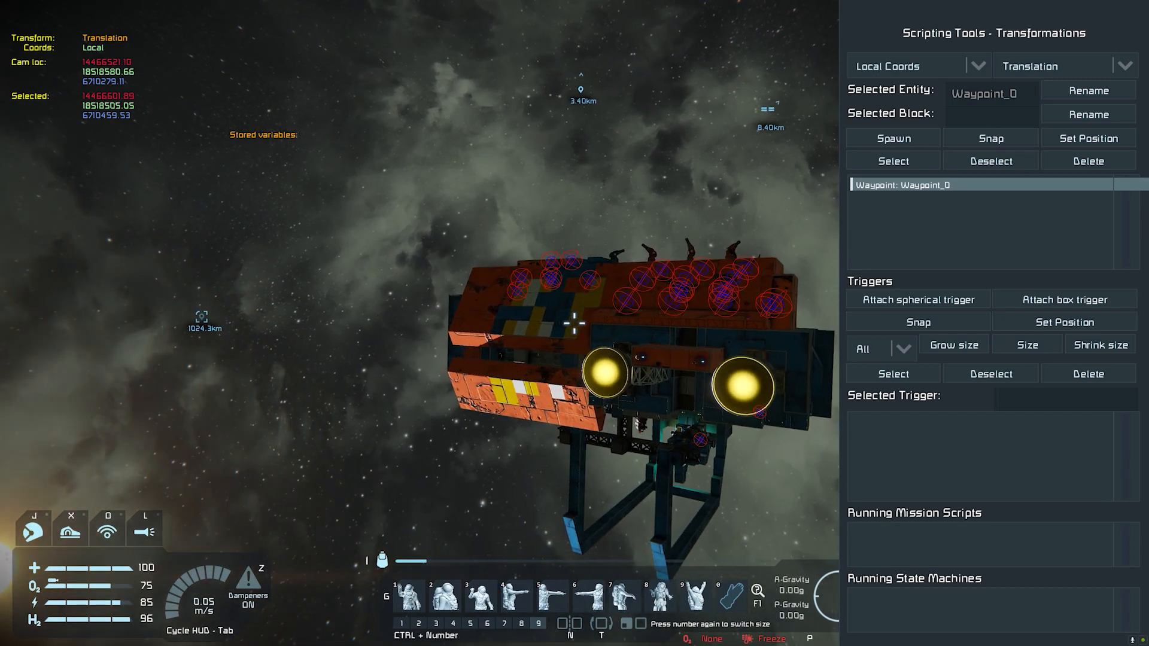
key(d)
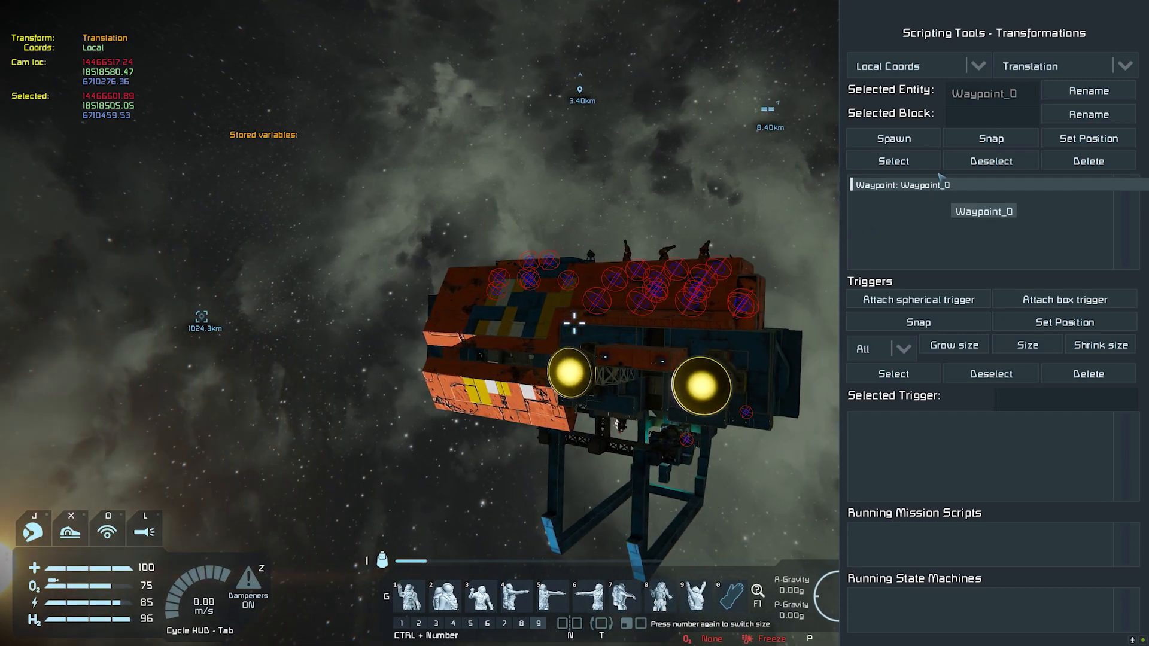
click(894, 138)
Step: Spawn a waypoint close to the wreck's orange upper hull, with the camera facing the sun
key(w)
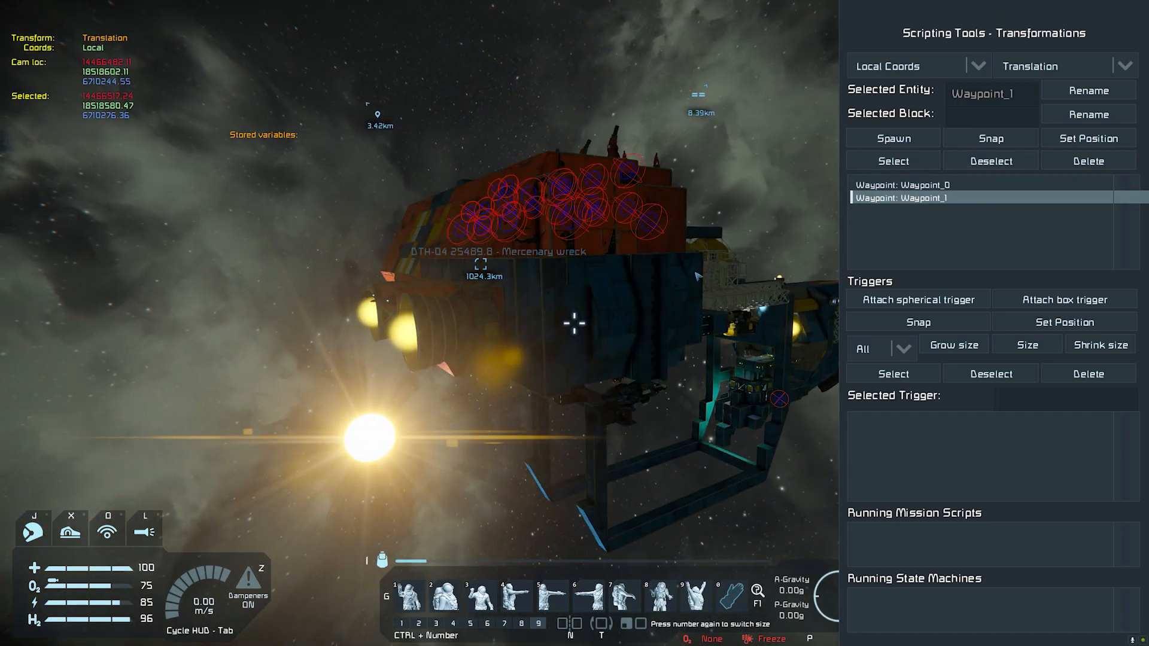
key(a)
right_drag(594, 291, 463, 493)
key(space)
key(d)
key(a)
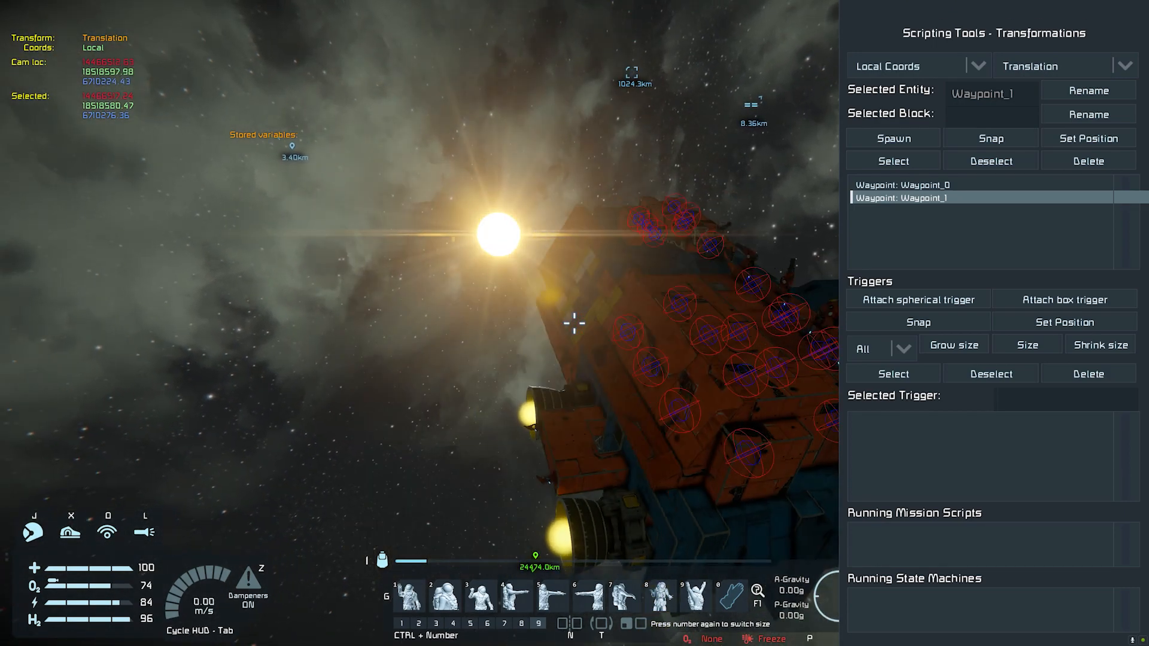
key(w)
key(space)
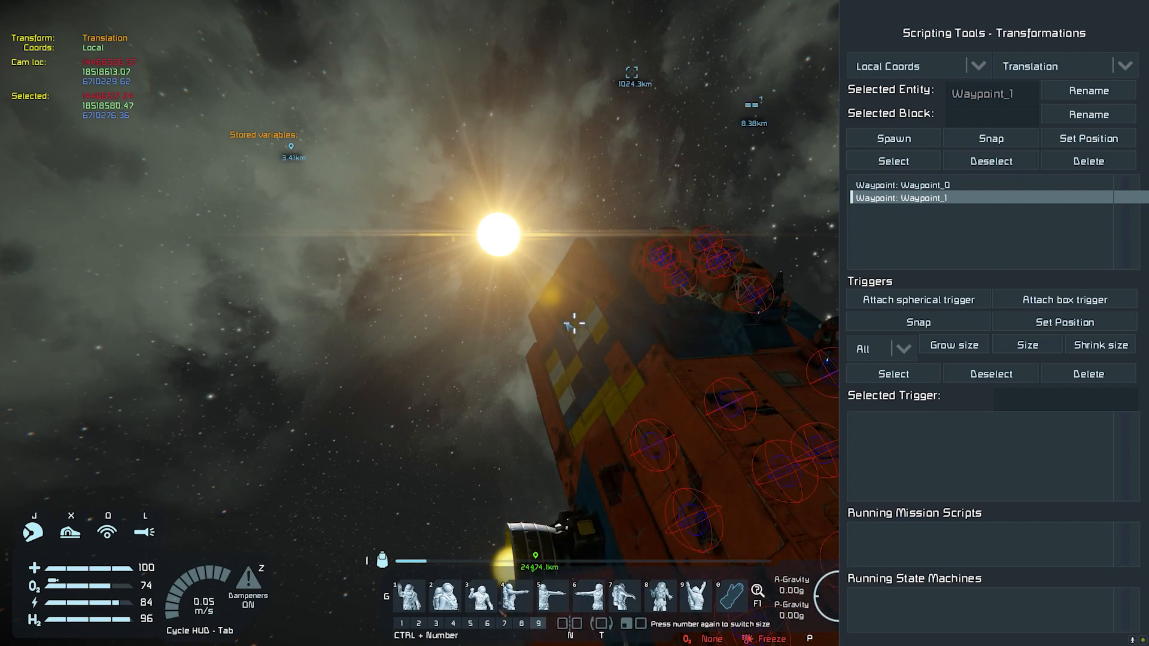
key(c)
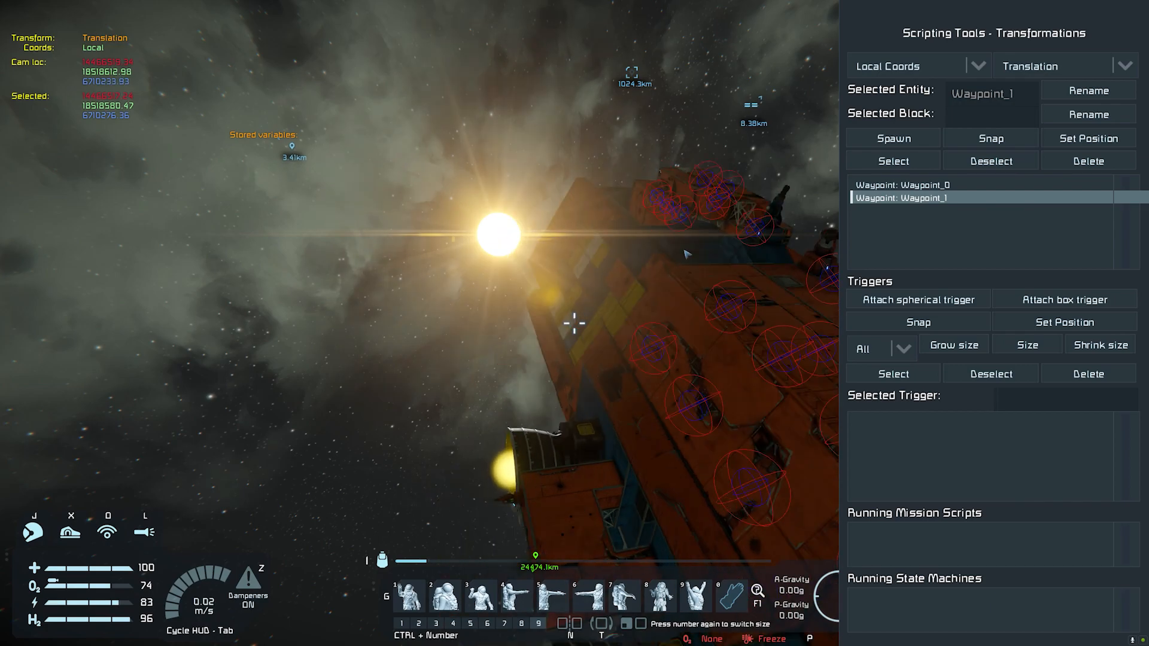
click(893, 138)
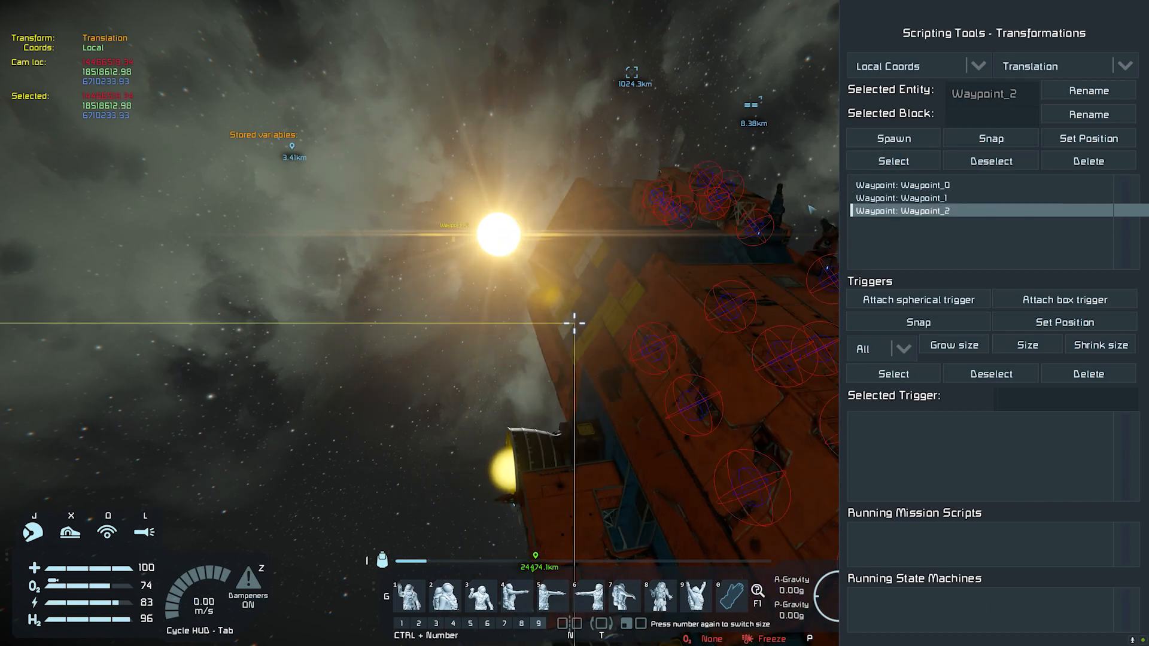
Step: Spawn a waypoint beside the exposed scaffolding section, with the orange hull and the sun in view
key(d)
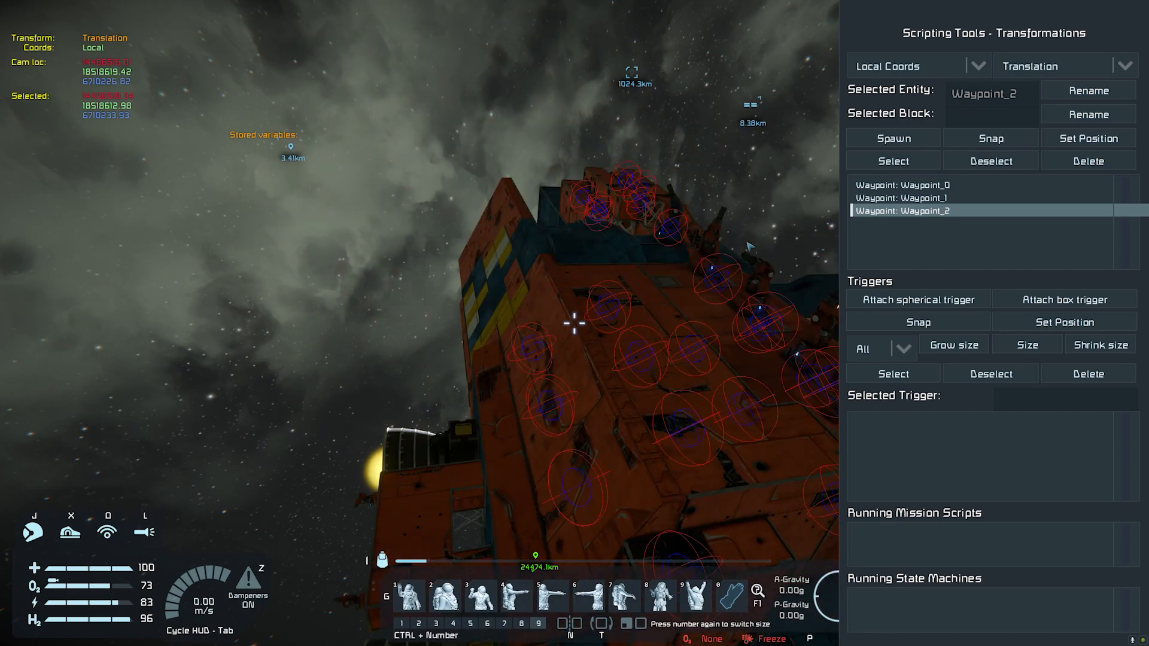
key(w)
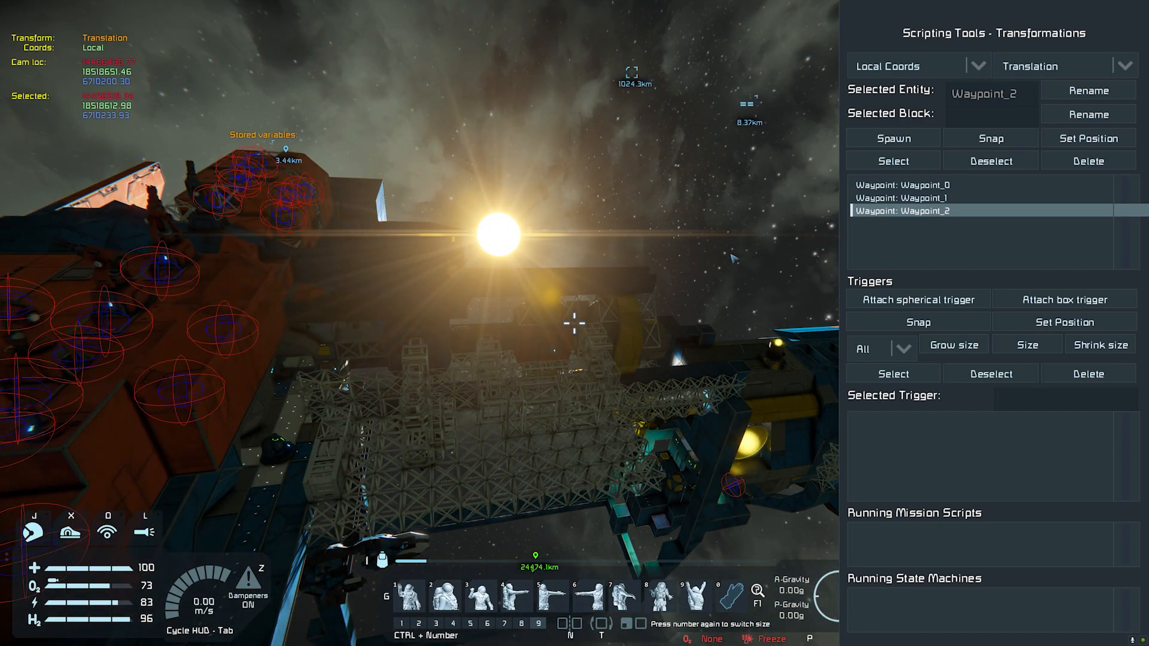
right_drag(721, 270, 628, 362)
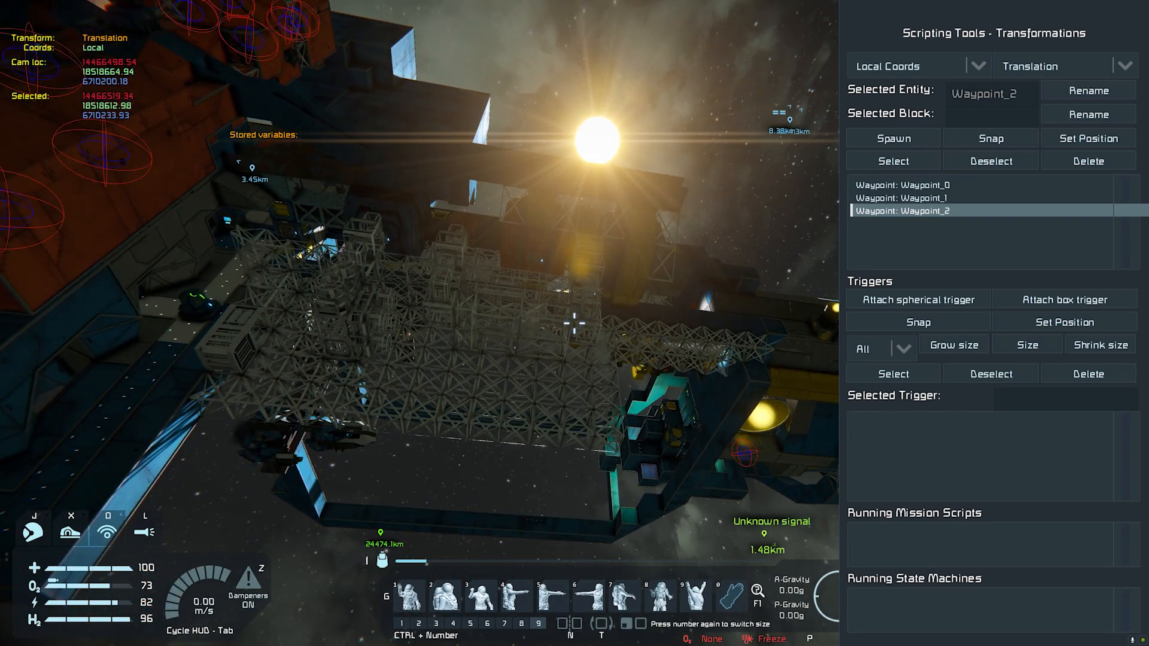
key(s)
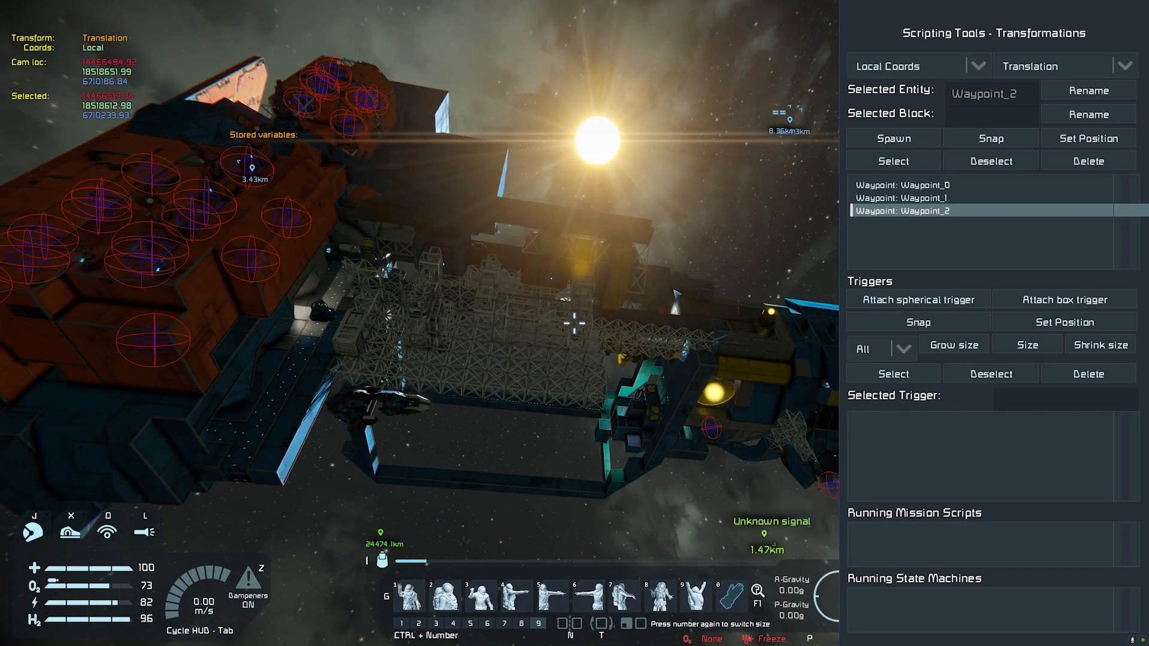
key(d)
key(q)
key(e)
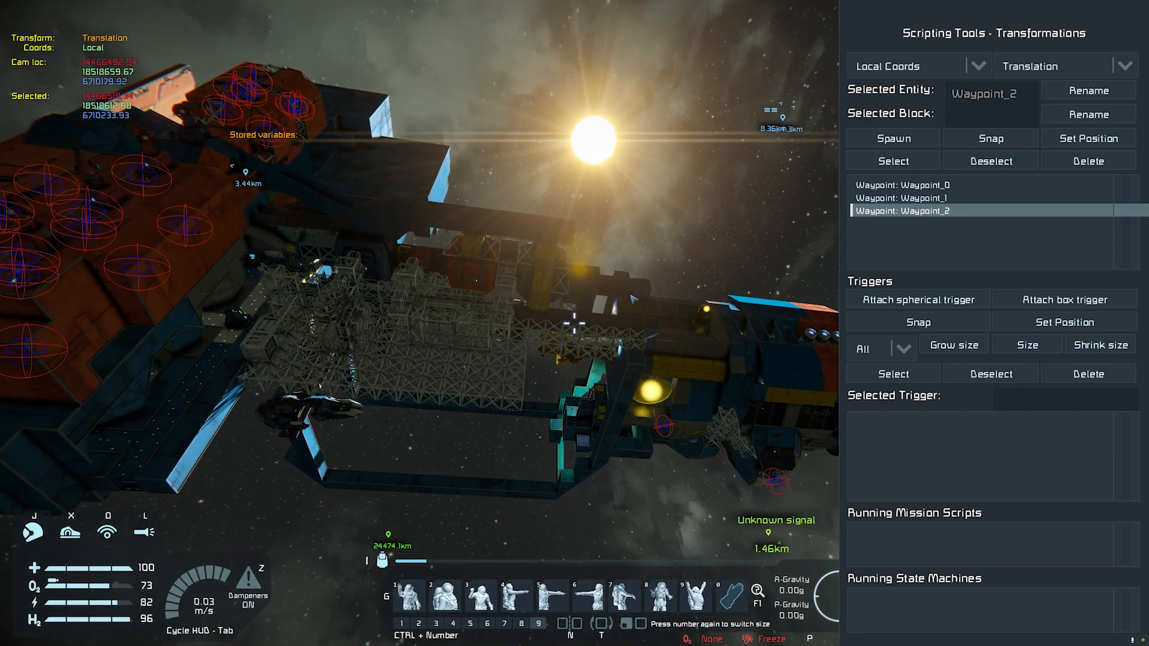
key(e)
key(w)
key(w)
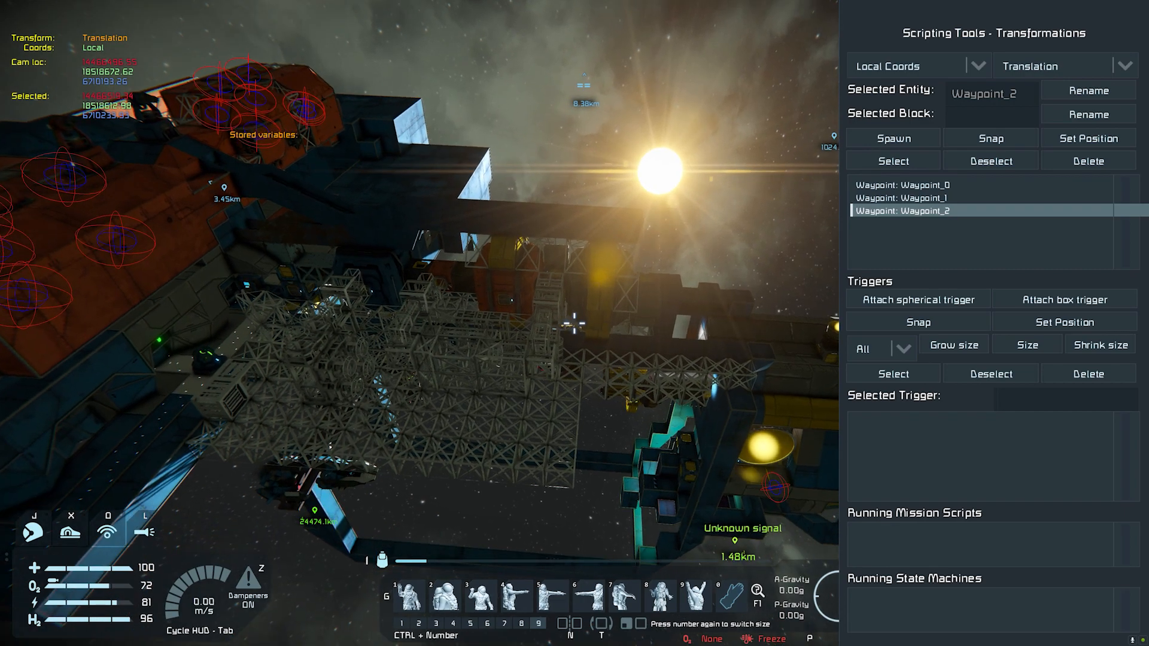
click(893, 138)
Step: Spawn a waypoint alongside the blue and orange cylindrical hull, with the scaffolding section behind it in view
key(d)
key(d)
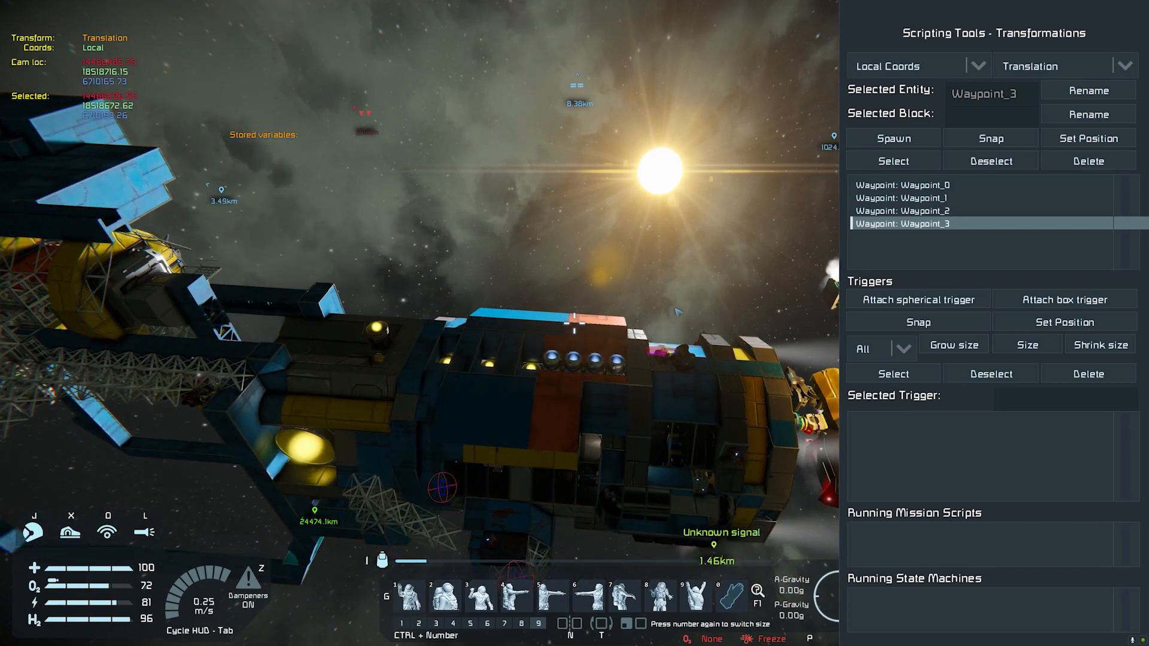
key(q)
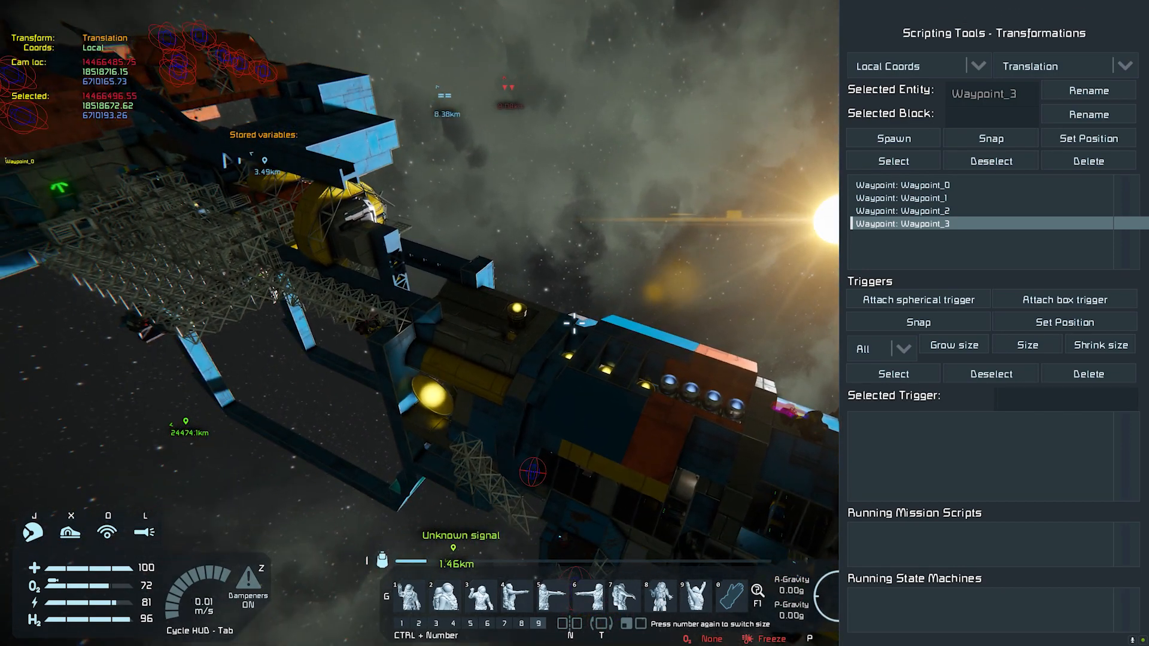
key(d)
key(e)
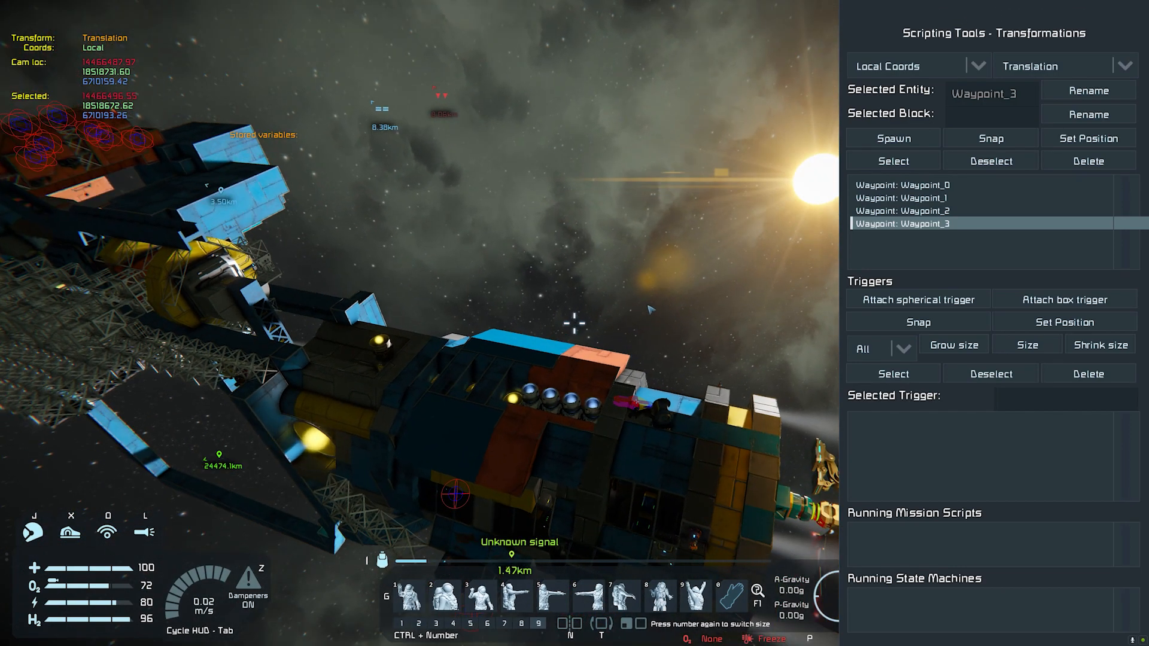
key(c)
key(q)
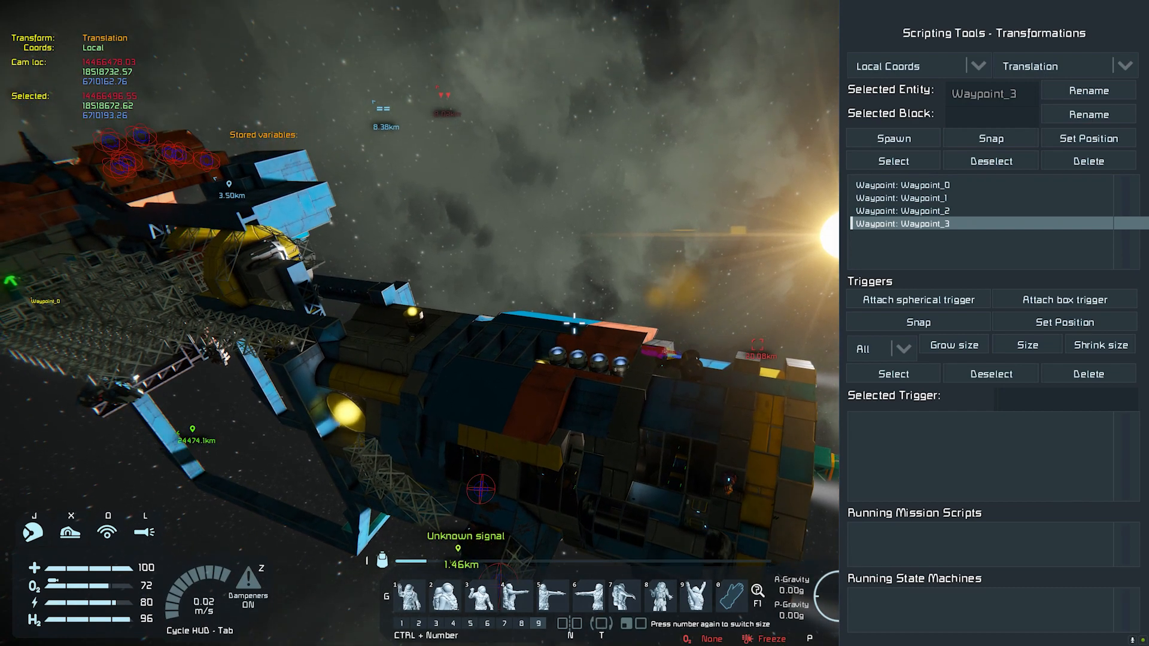
key(c)
key(q)
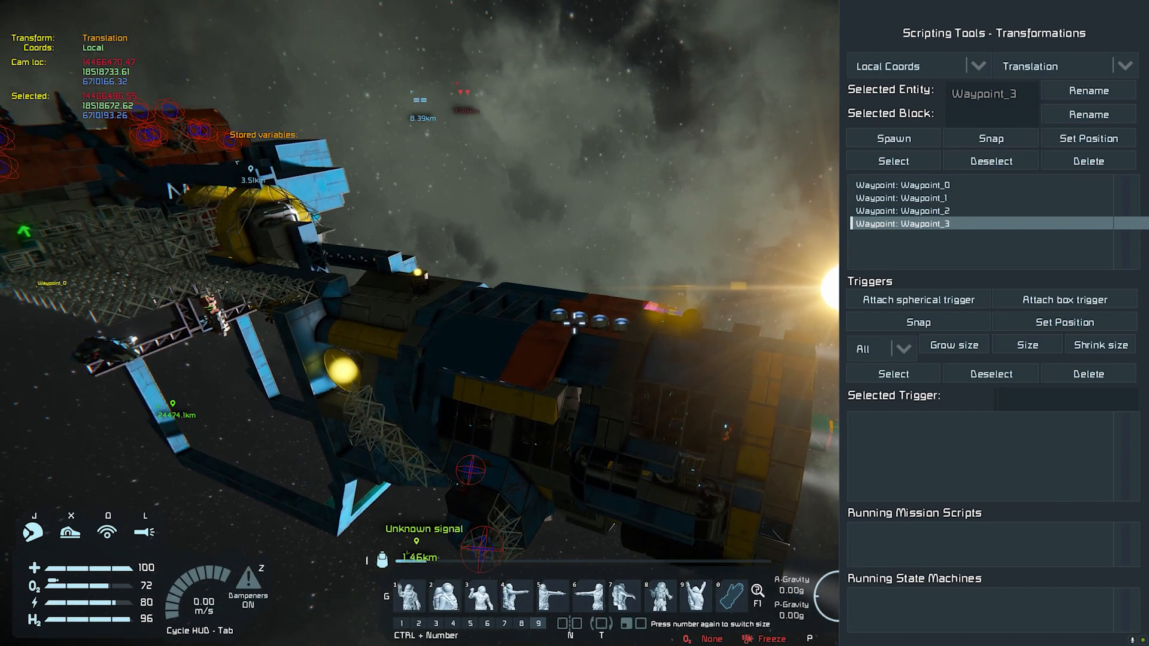
key(d)
key(a)
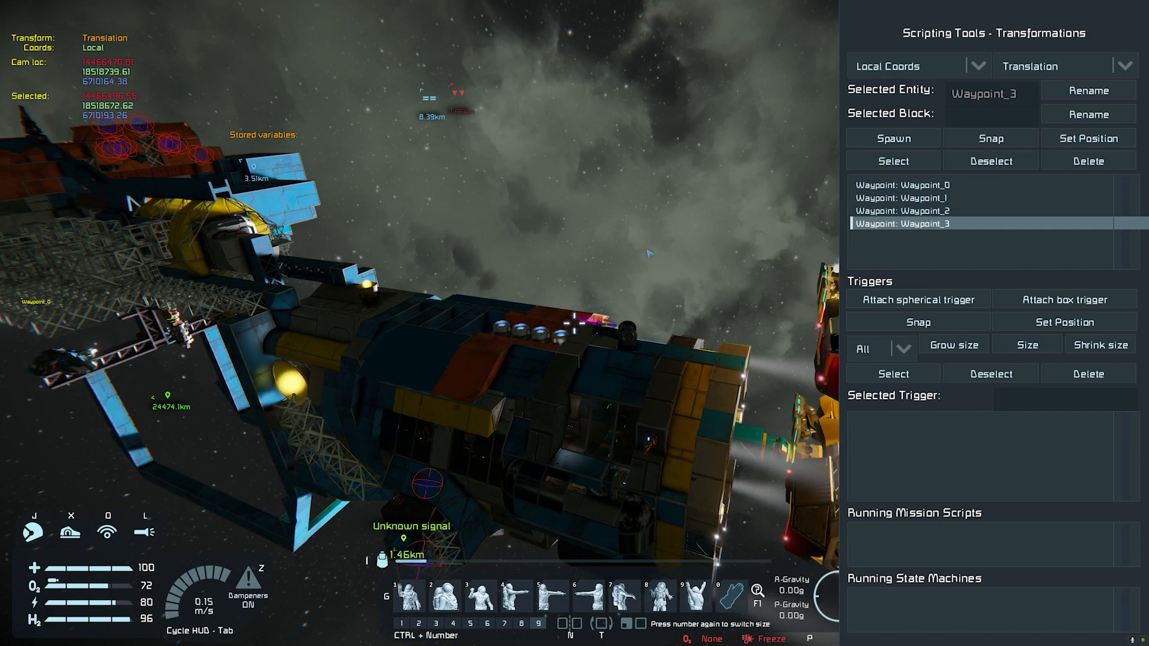
key(a)
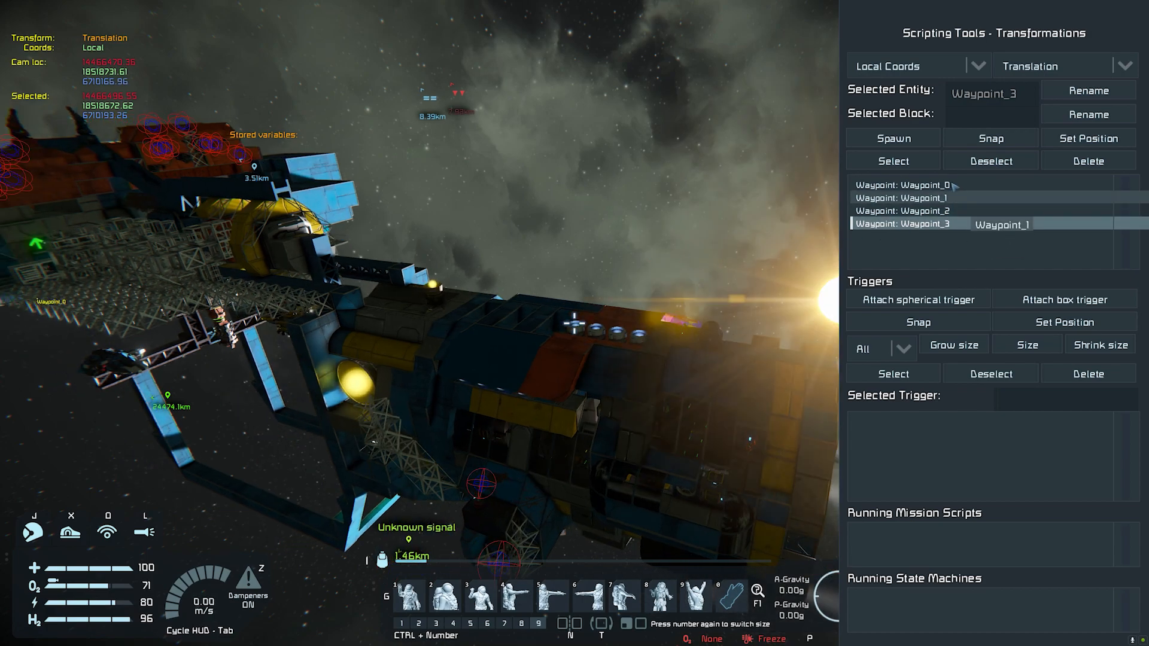
click(894, 138)
Step: Spawn a waypoint past the end of the wreck, framing the yellow ship with its ring-shaped section against the nebula
key(d)
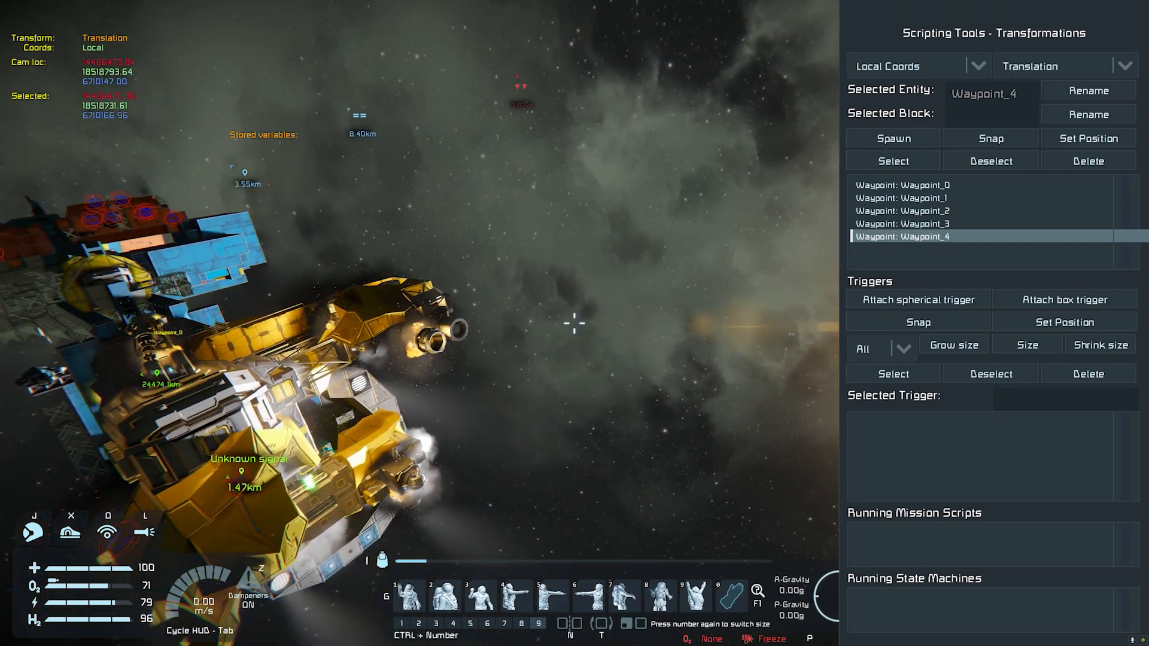
key(q)
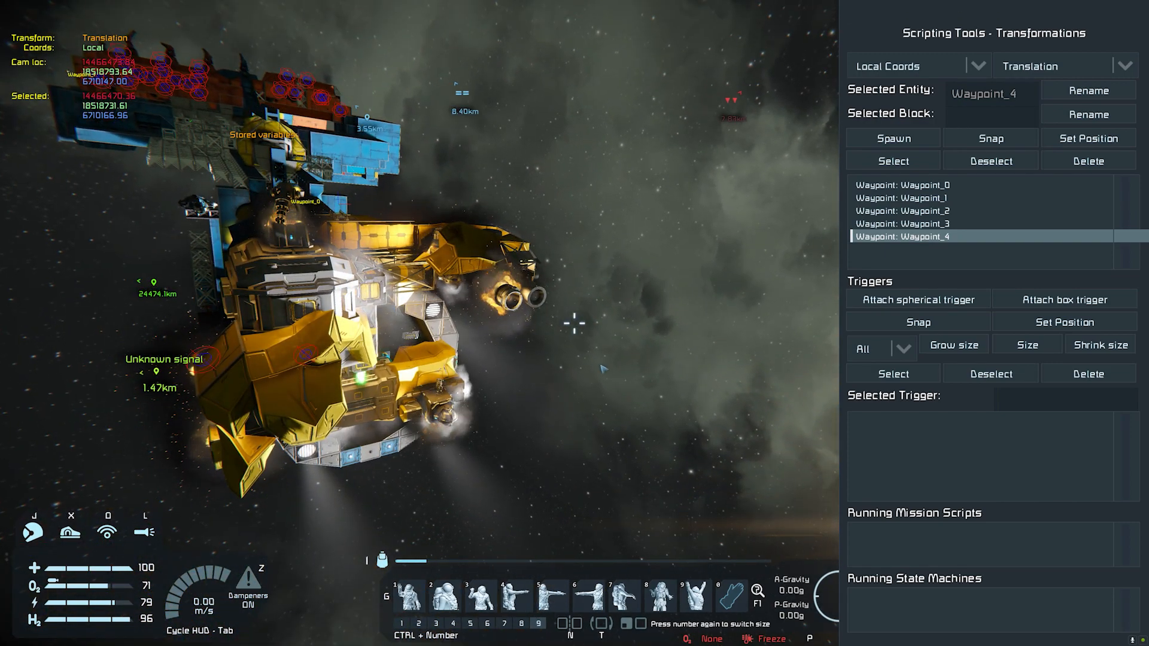
key(c)
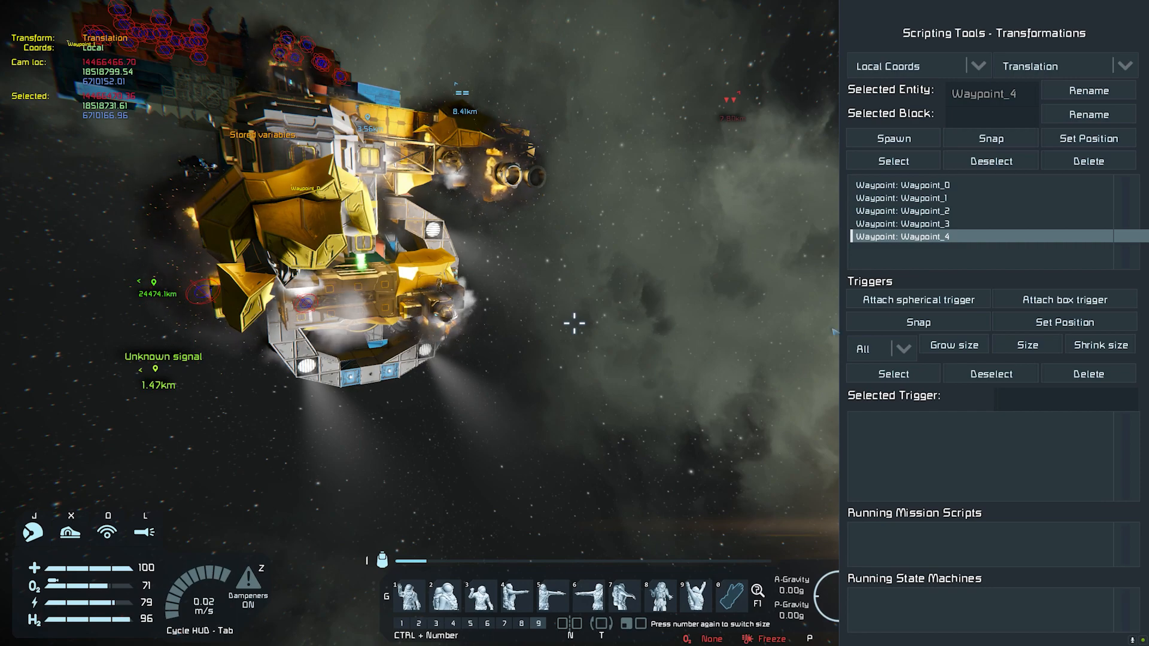
click(894, 138)
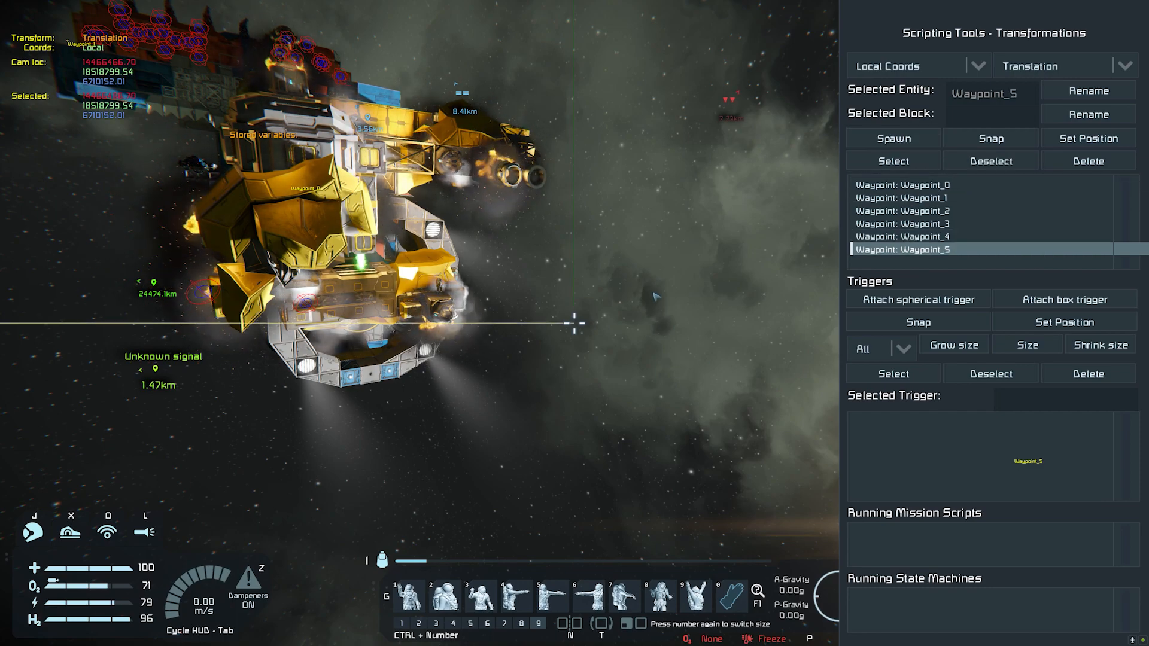
Step: Spawn a waypoint in front of the astronaut standing on the yellow ship, framed against the yellow hull plates, and leave the scripting tools
key(w)
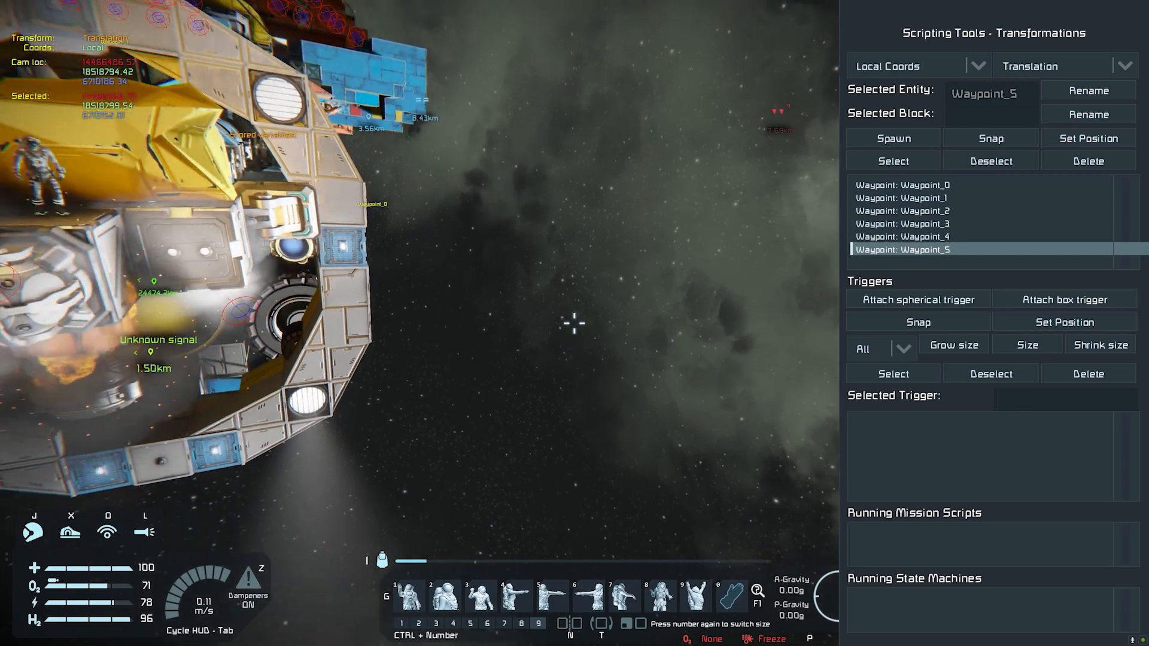
right_drag(575, 323, 368, 231)
key(a)
mouse_move(532, 227)
right_down()
mouse_move(519, 261)
mouse_move(523, 237)
right_up()
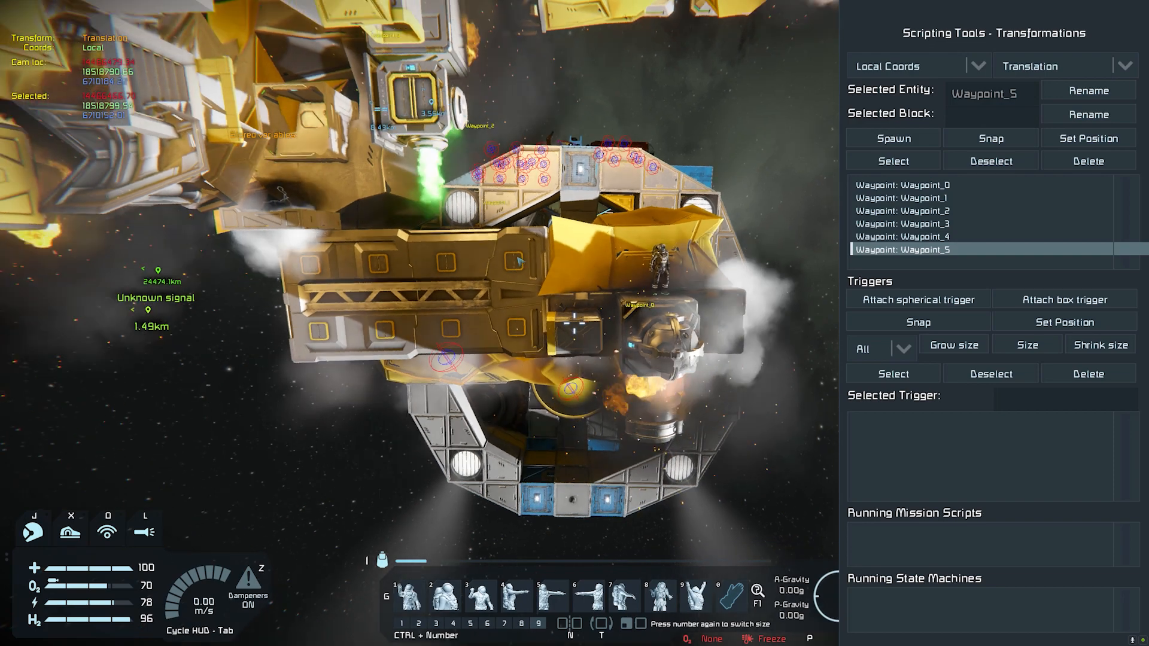
key(d)
key(a)
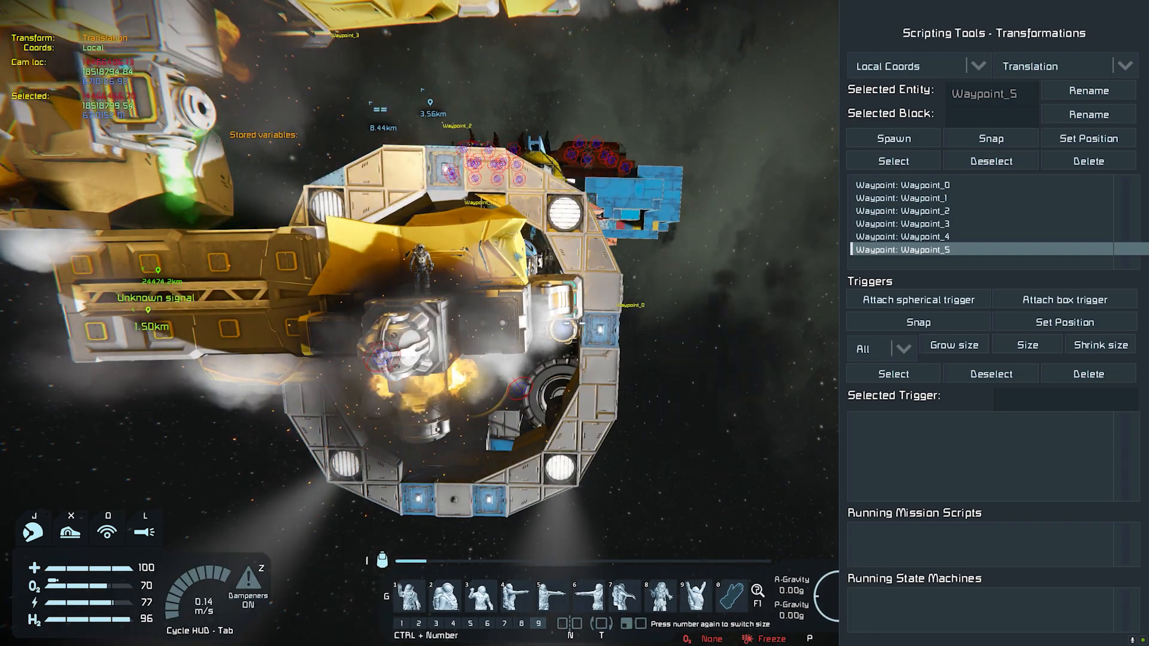
right_drag(523, 237, 491, 222)
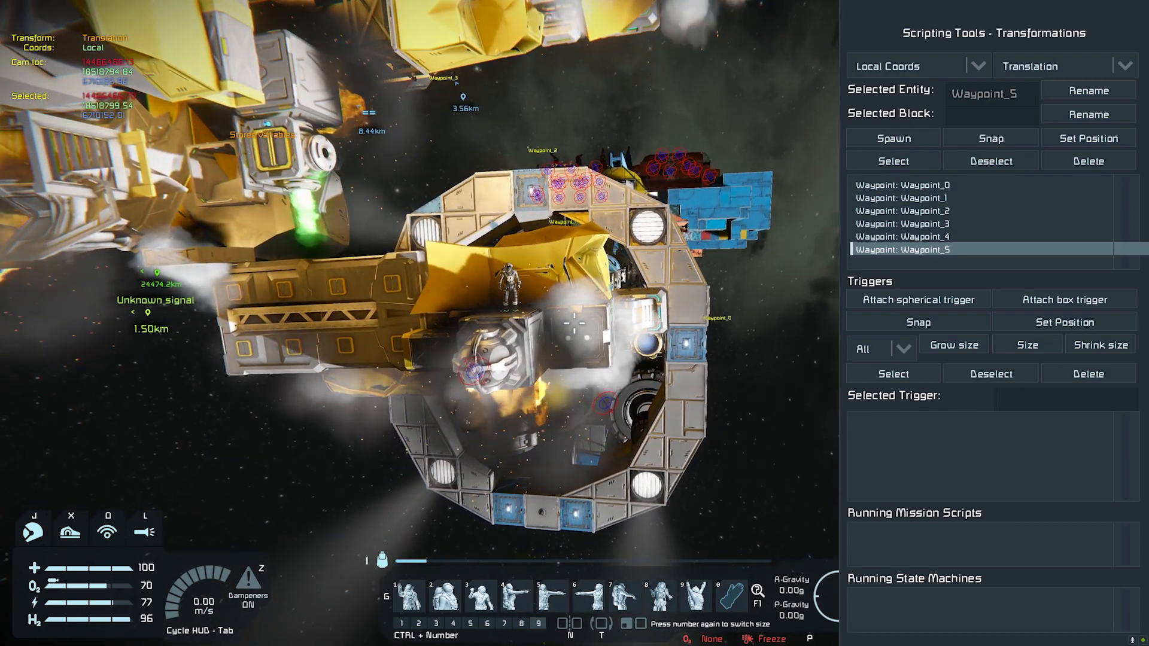
key(w)
key(w)
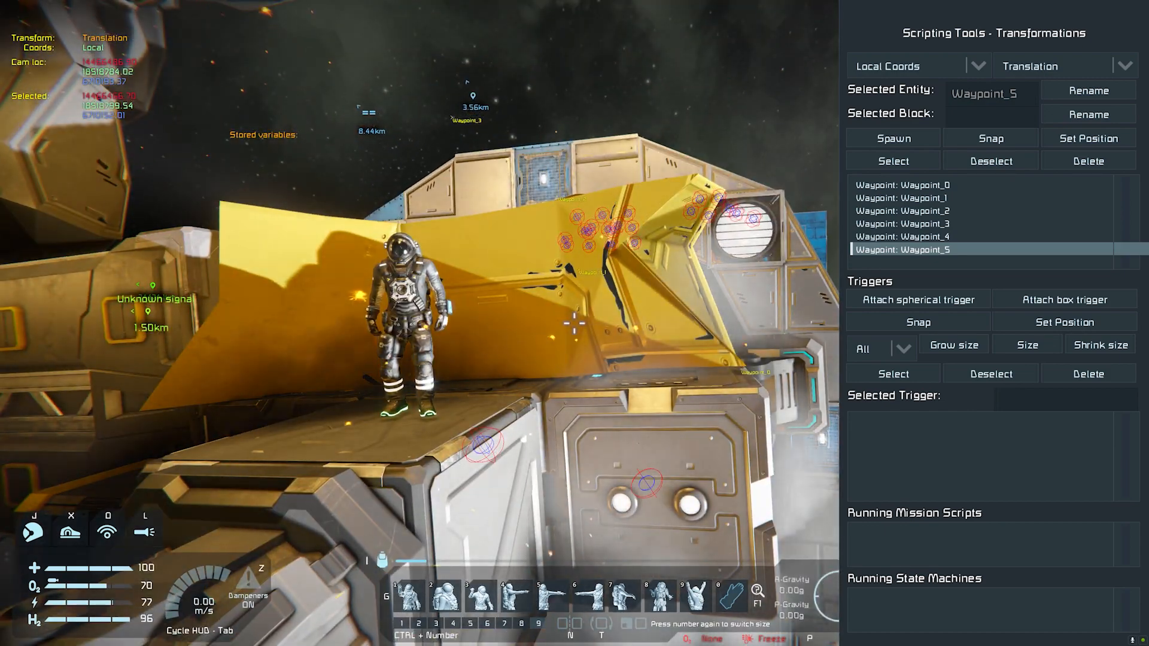
key(a)
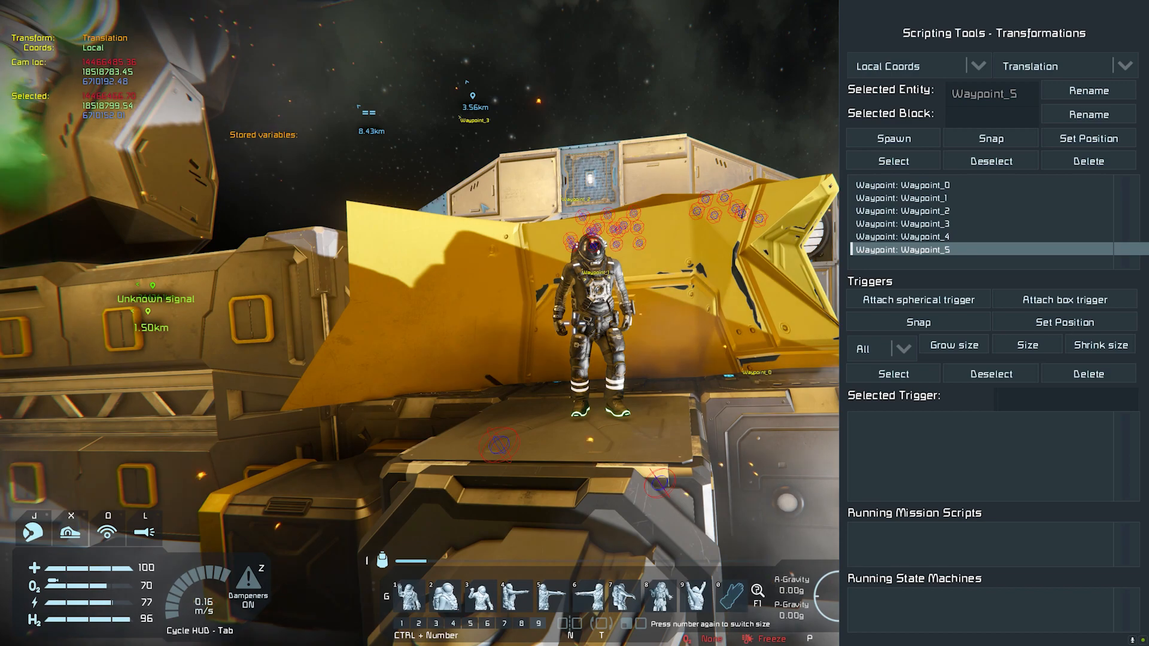
key(d)
key(a)
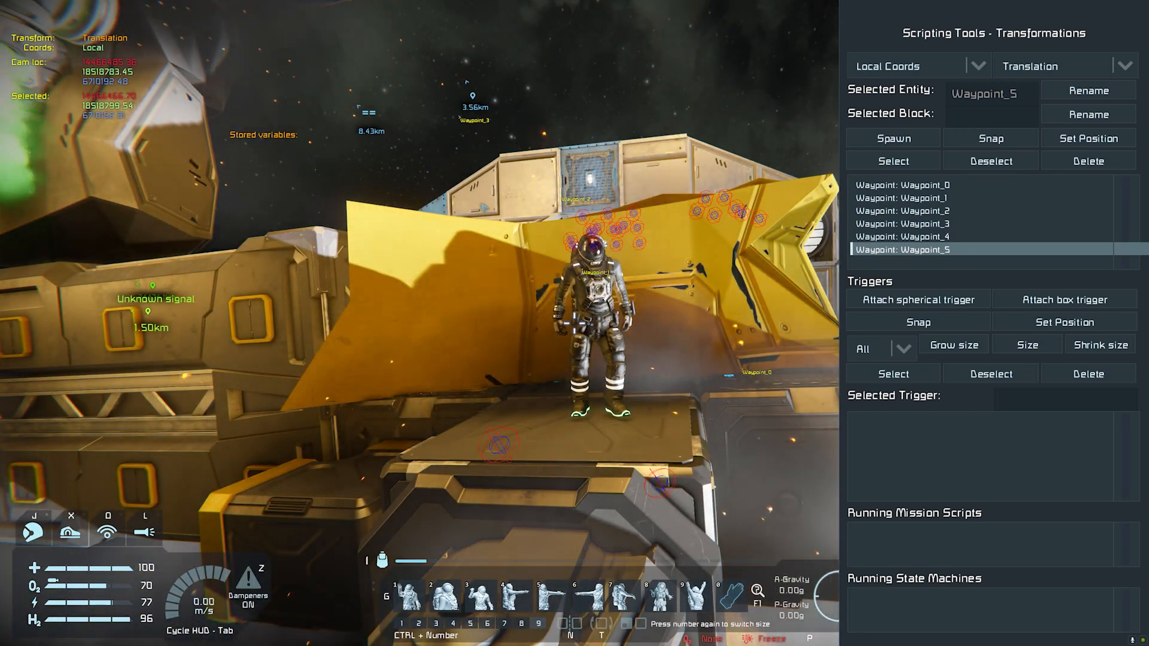
key(s)
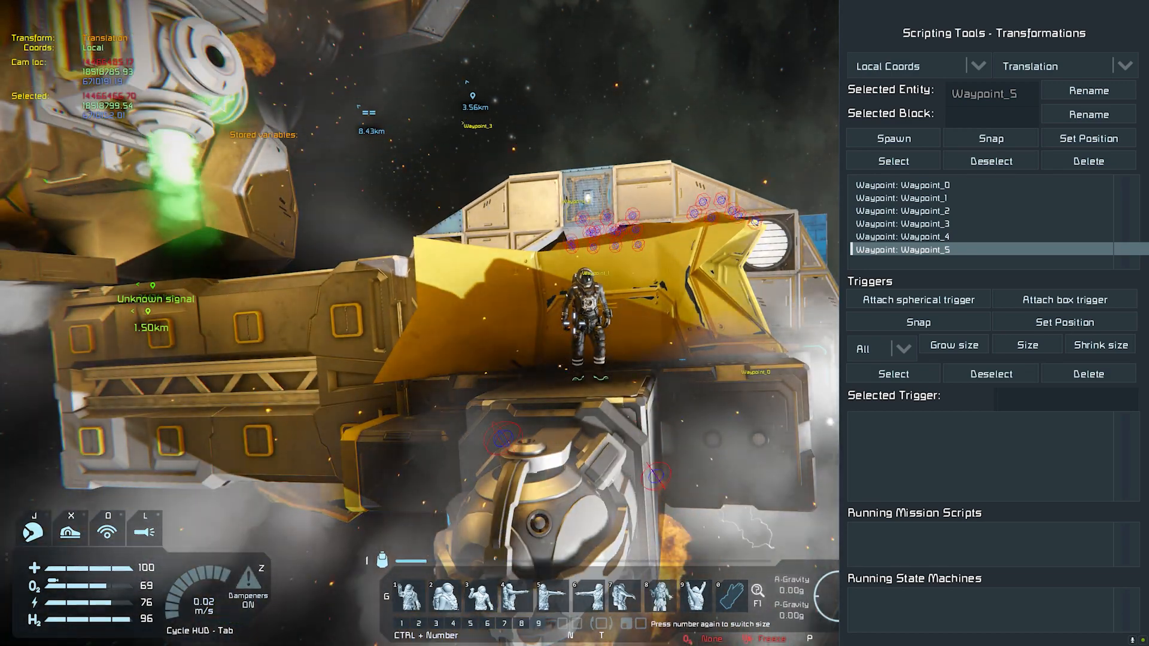
click(924, 140)
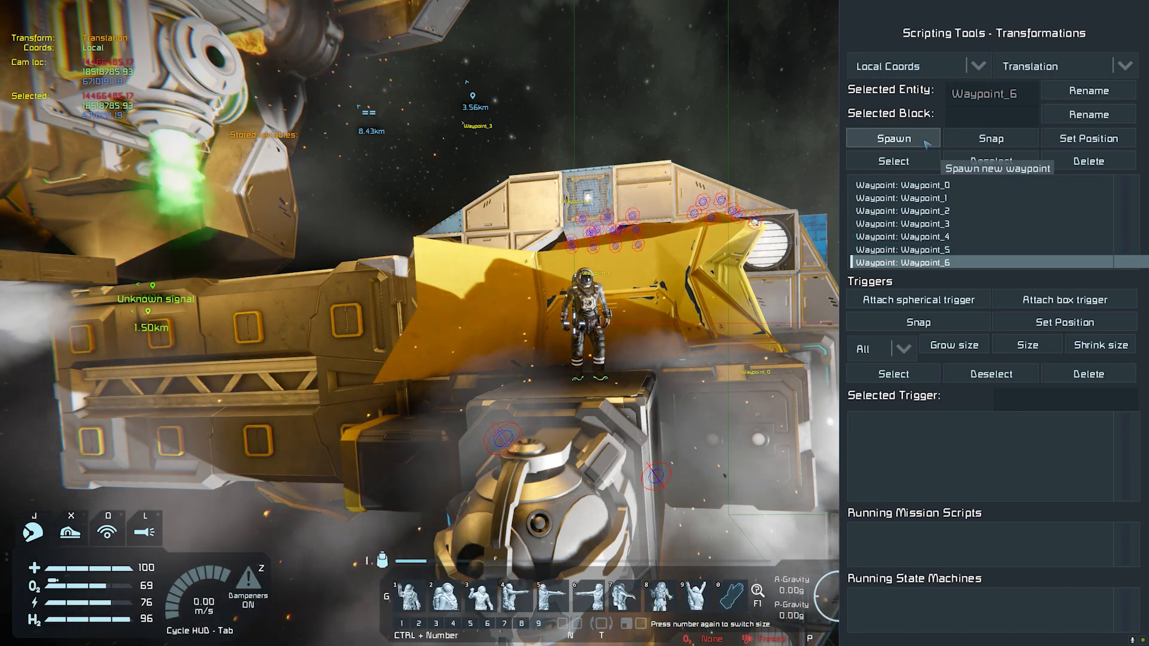
key(Escape)
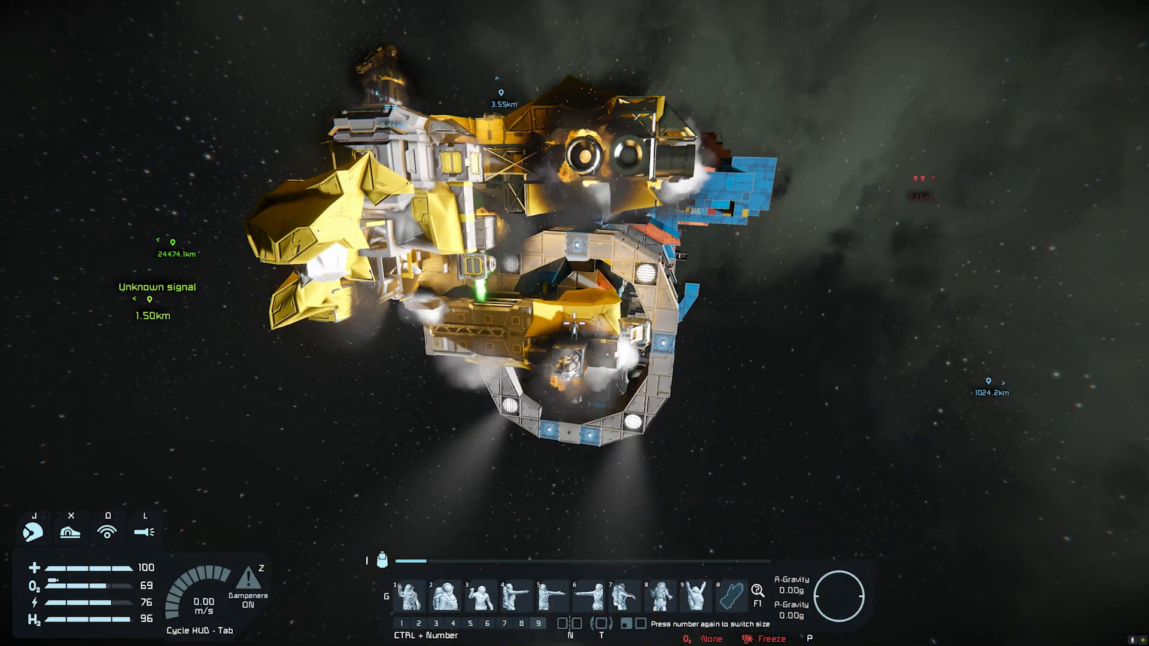
Step: Save the world as a separate copy named "Far From Home Scenario Episode 23-Intro3" and resume the game
key(alt)
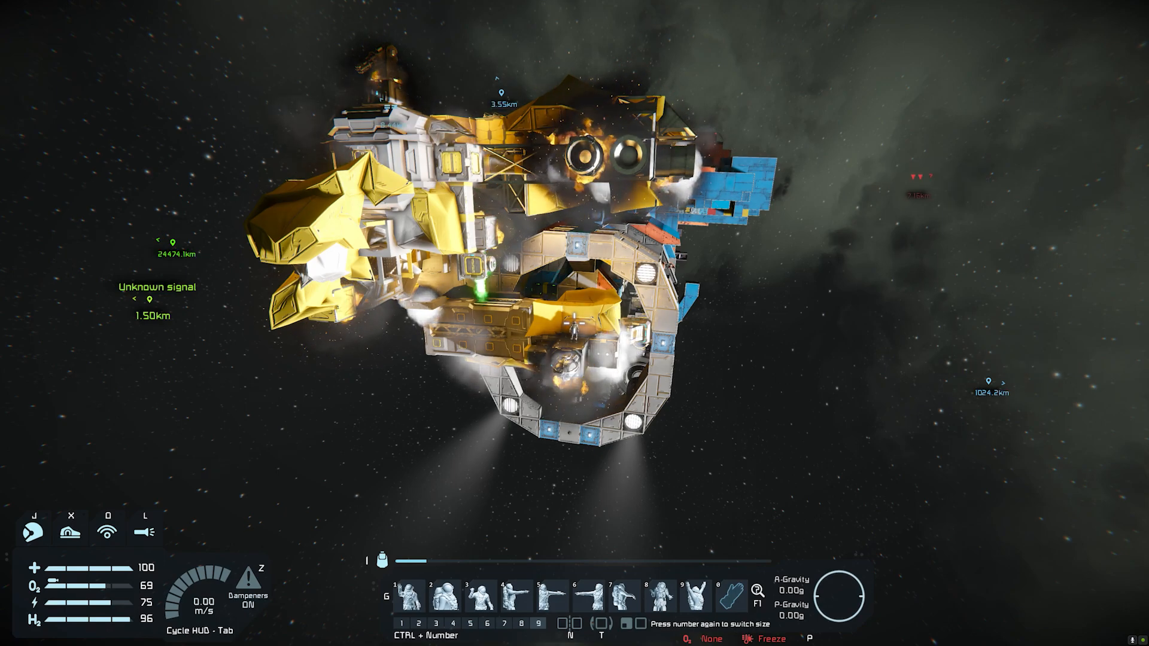
key(Escape)
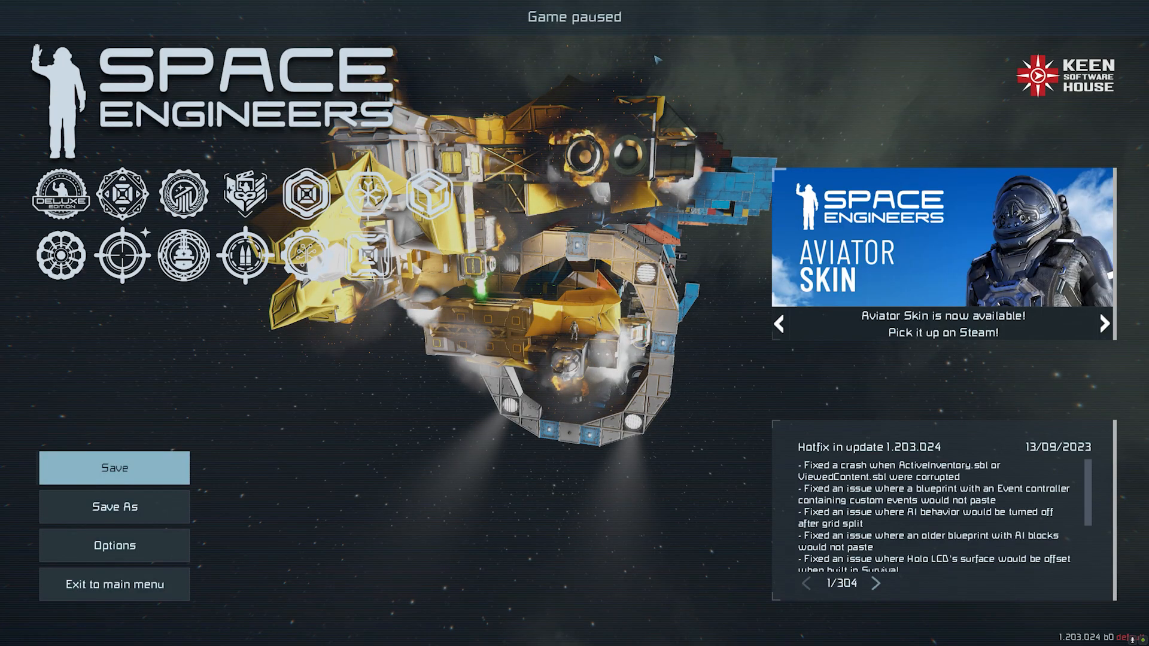
click(154, 515)
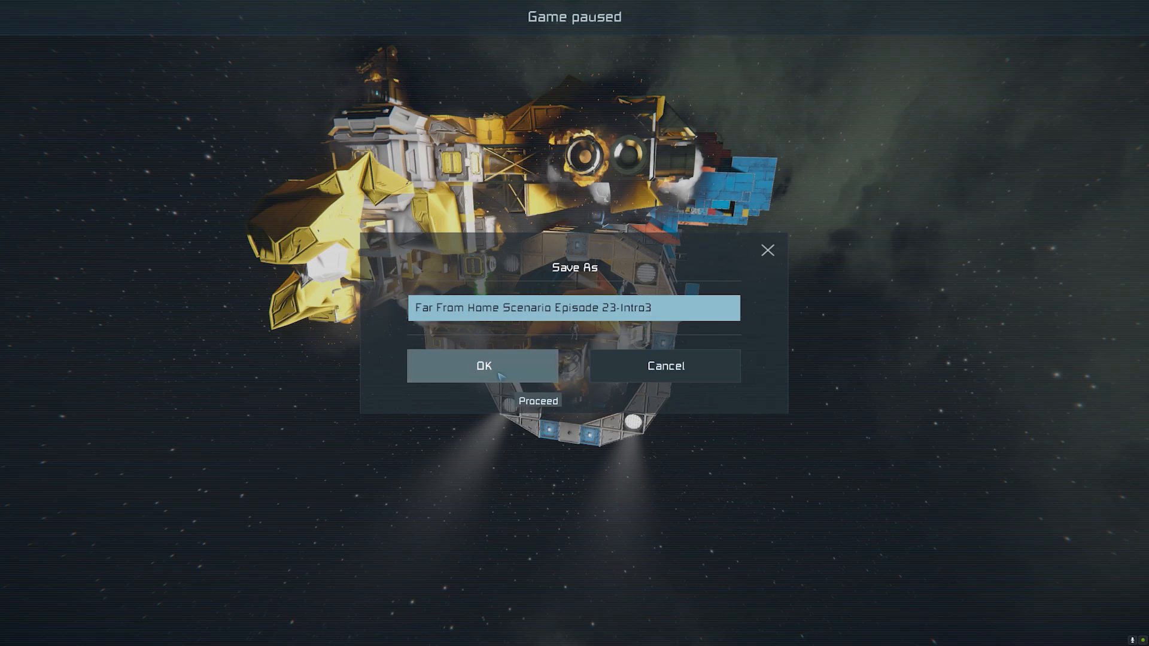
click(502, 374)
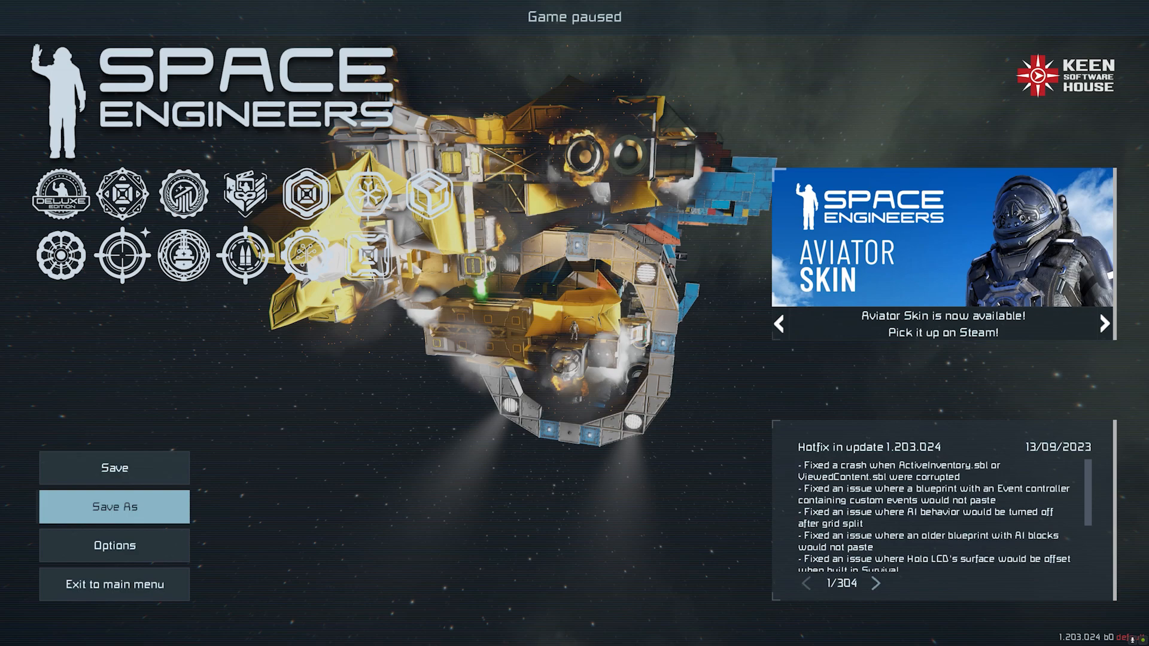
key(Escape)
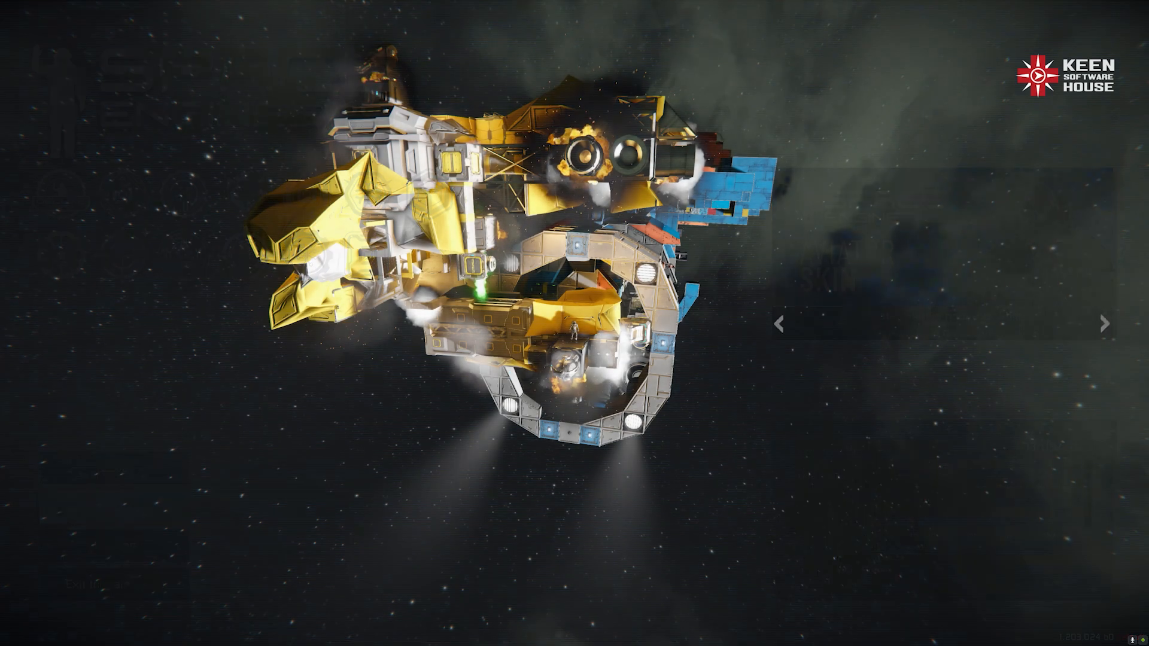
Step: Create a new cutscene named "rea" with the cutscene scripting tools
key(F11)
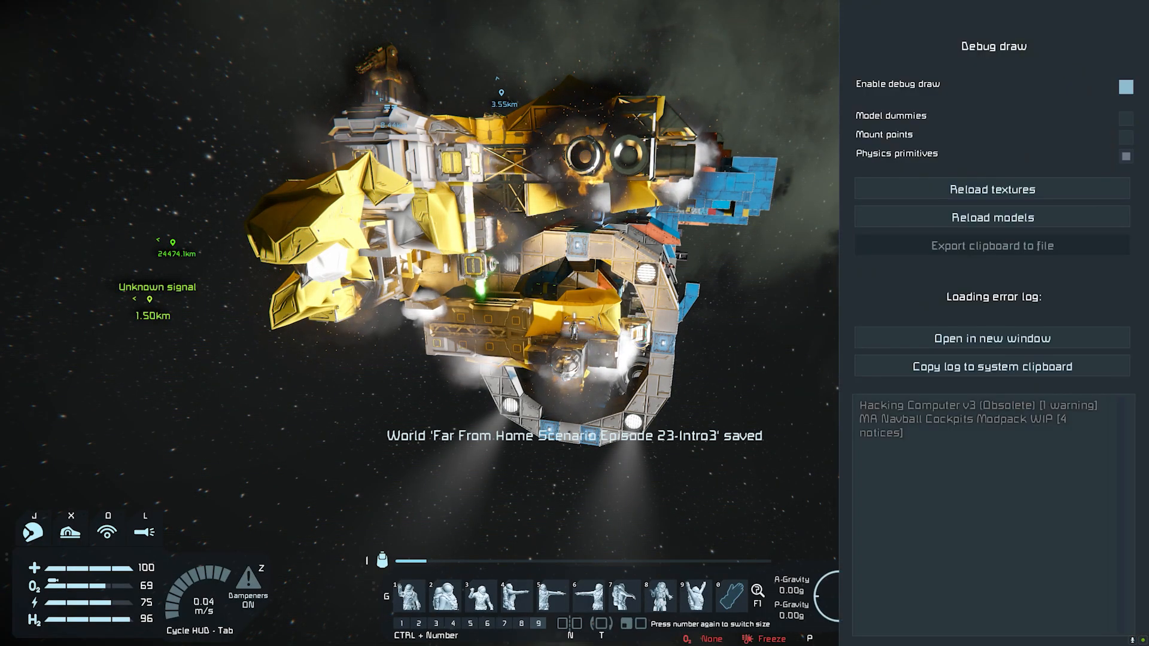
key(F11)
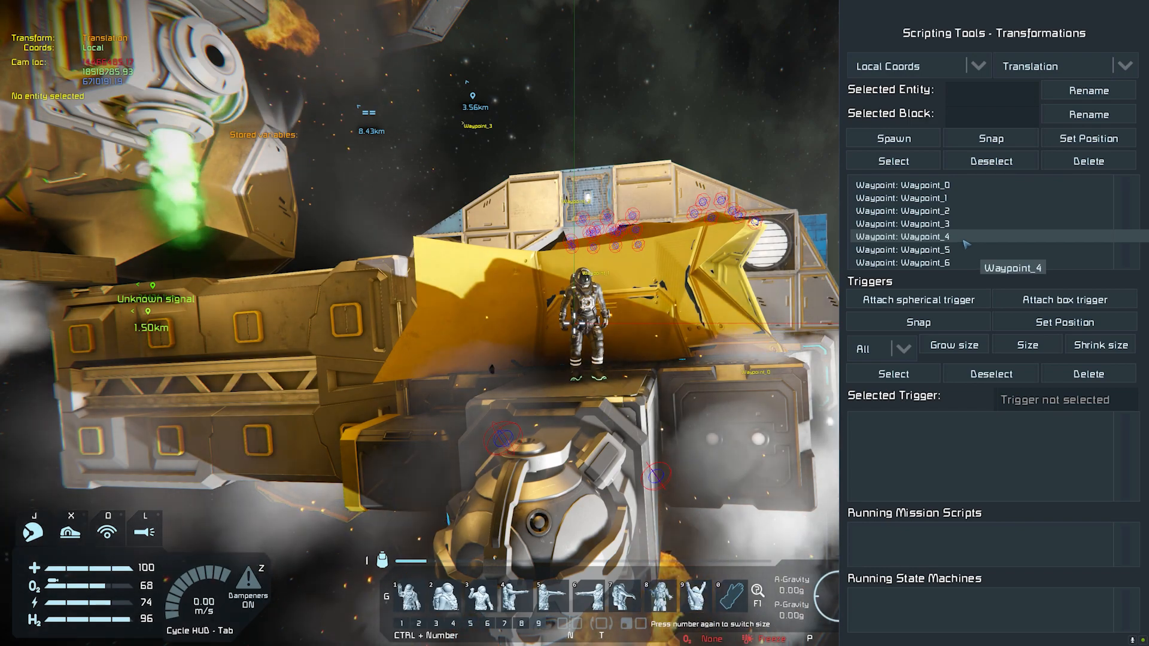
key(Page_Down)
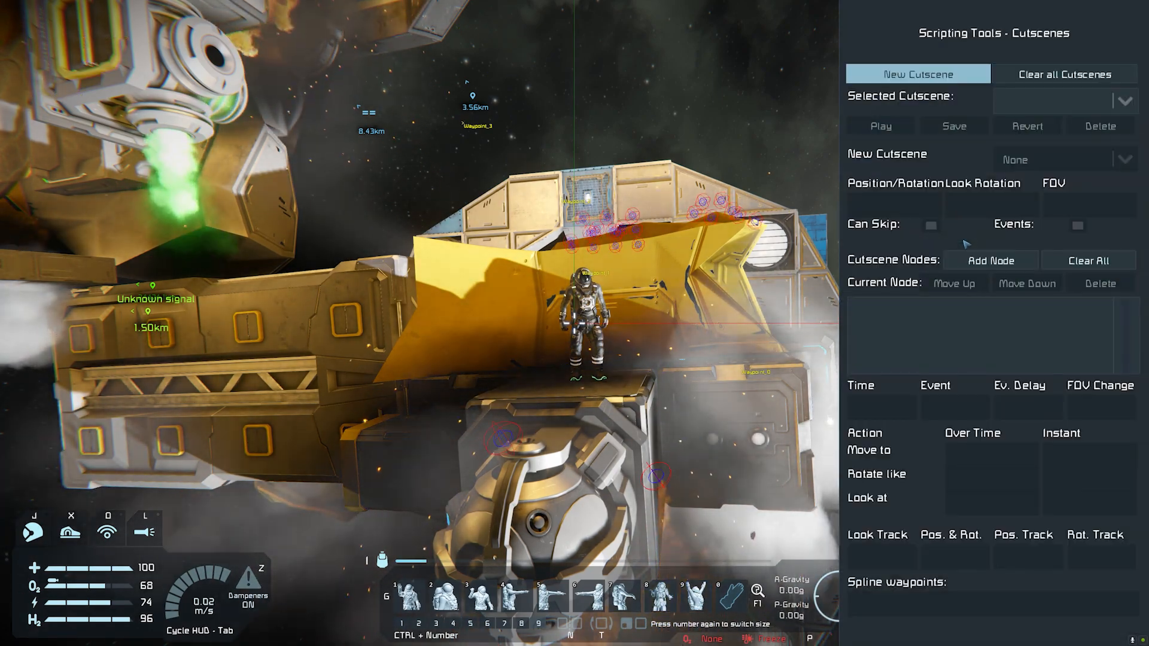
click(970, 77)
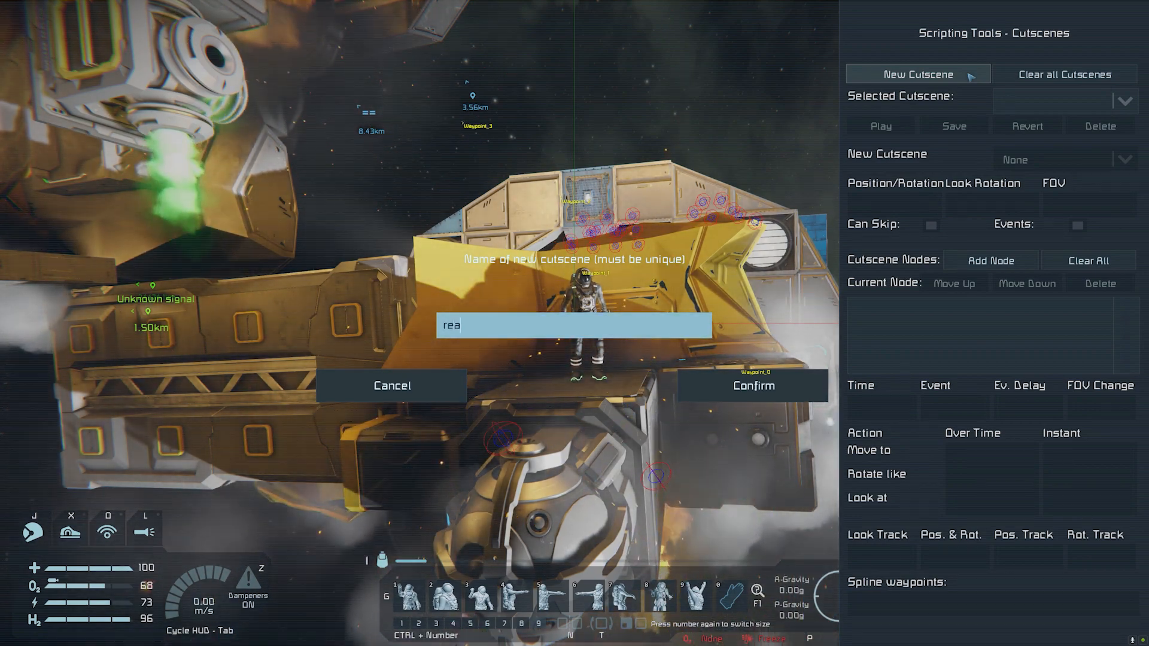
click(692, 399)
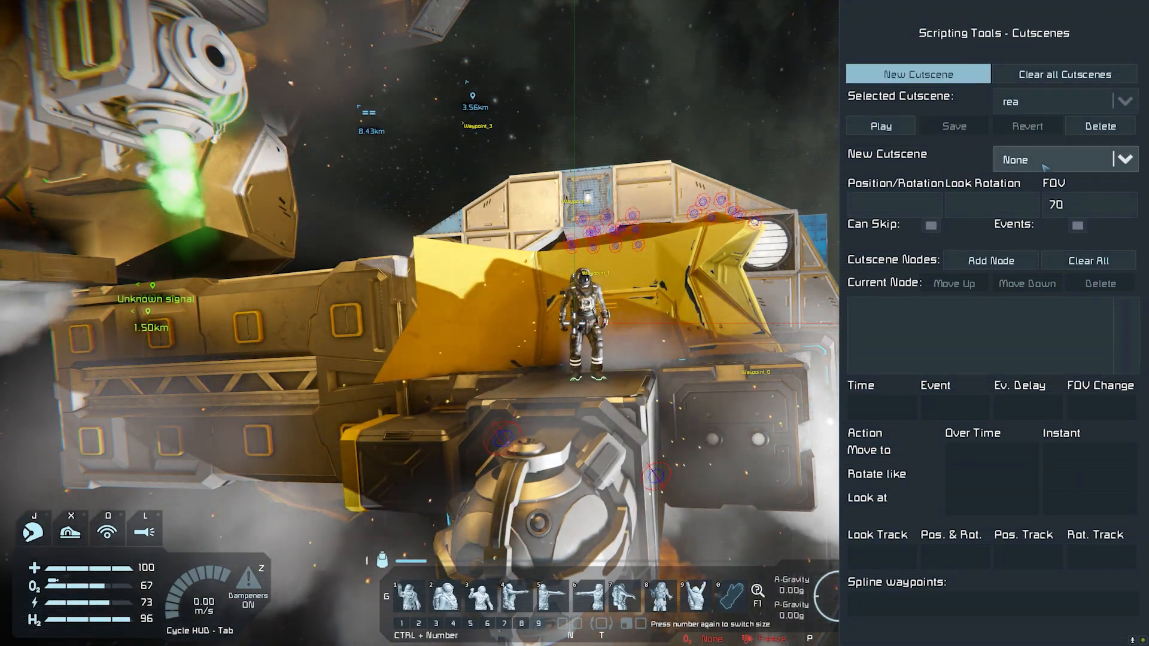
Step: Add a first node to the cutscene with a duration of 8 seconds
click(976, 266)
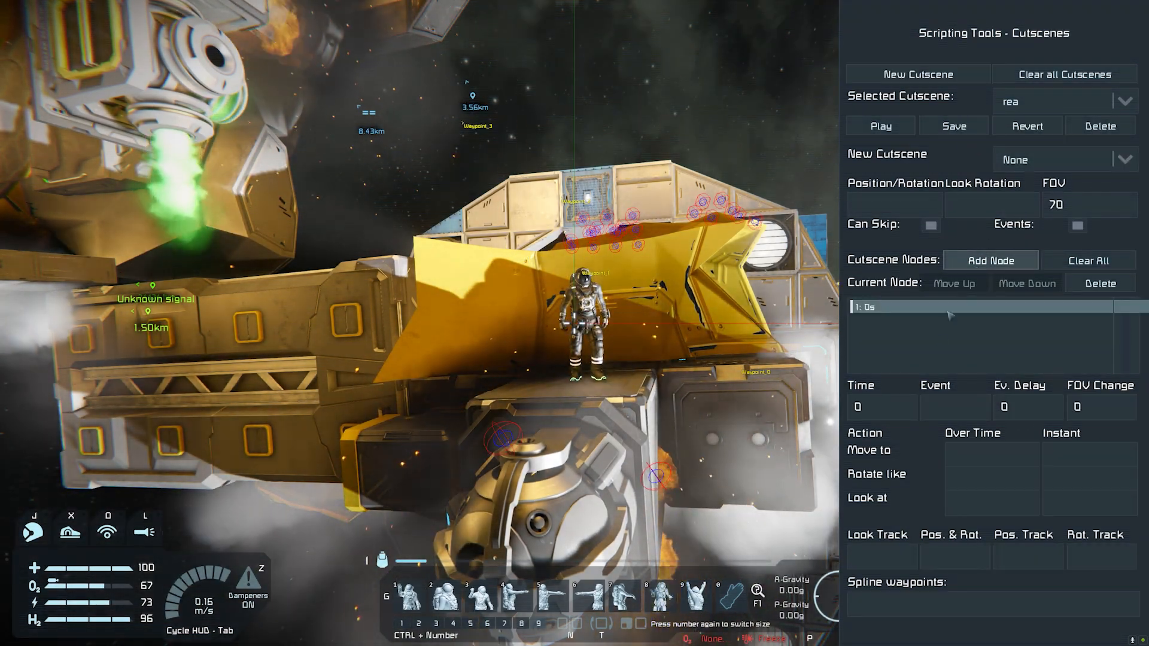
click(857, 407)
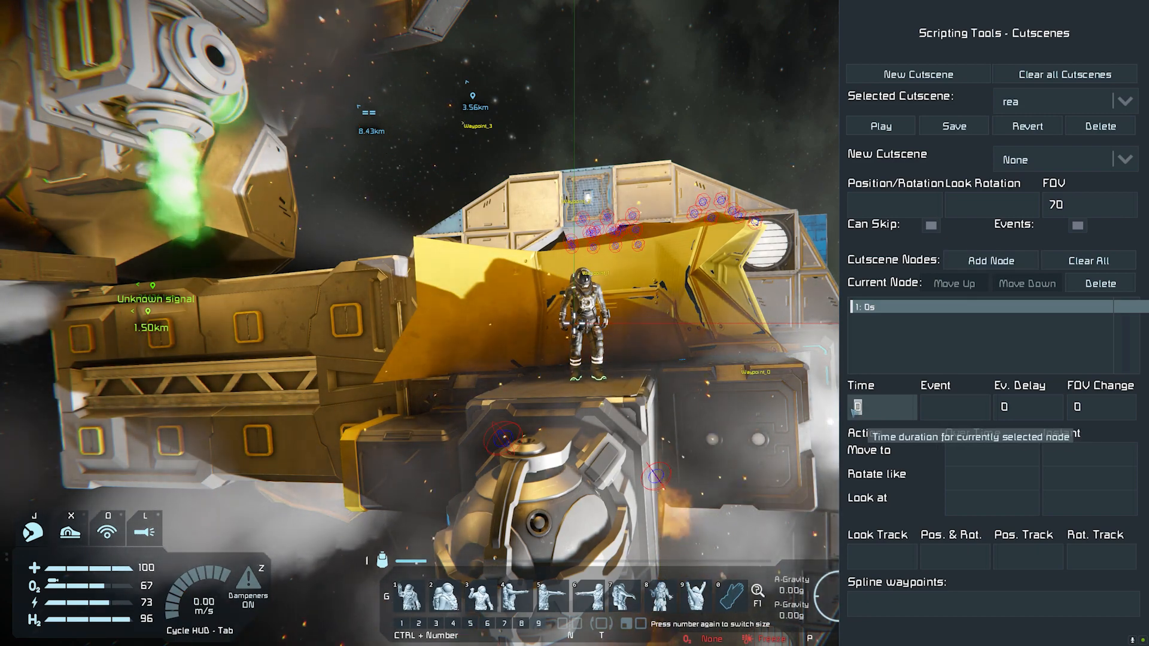
text(8)
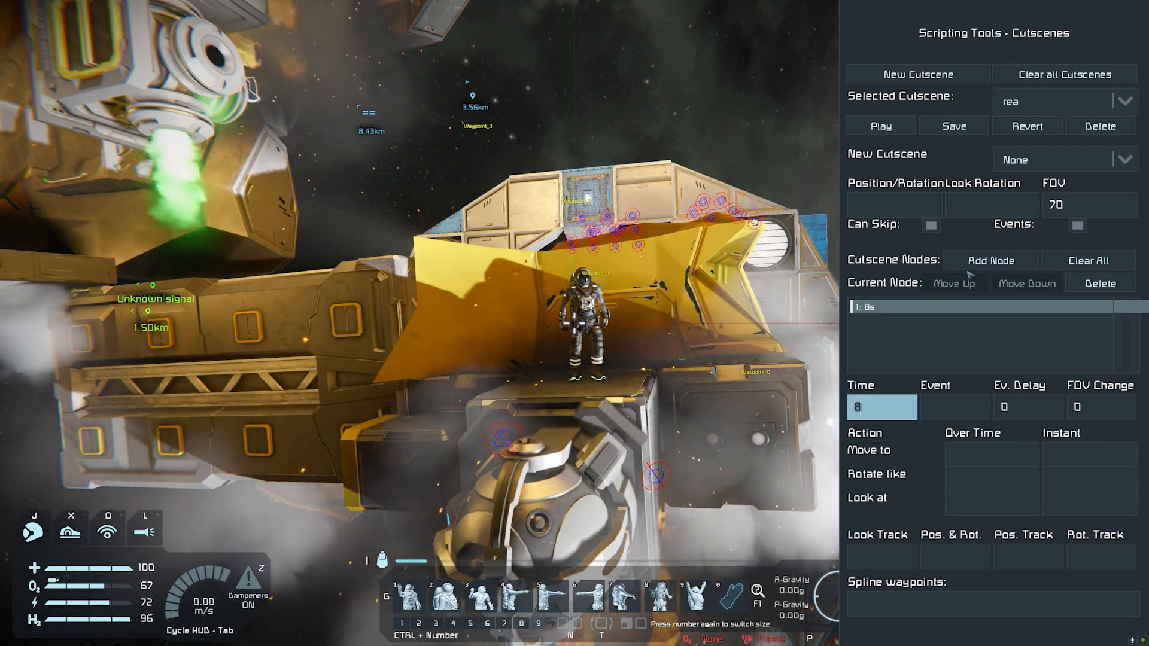
Step: Add a second cutscene node lasting 45 seconds and open its instant Move to value for editing
click(981, 258)
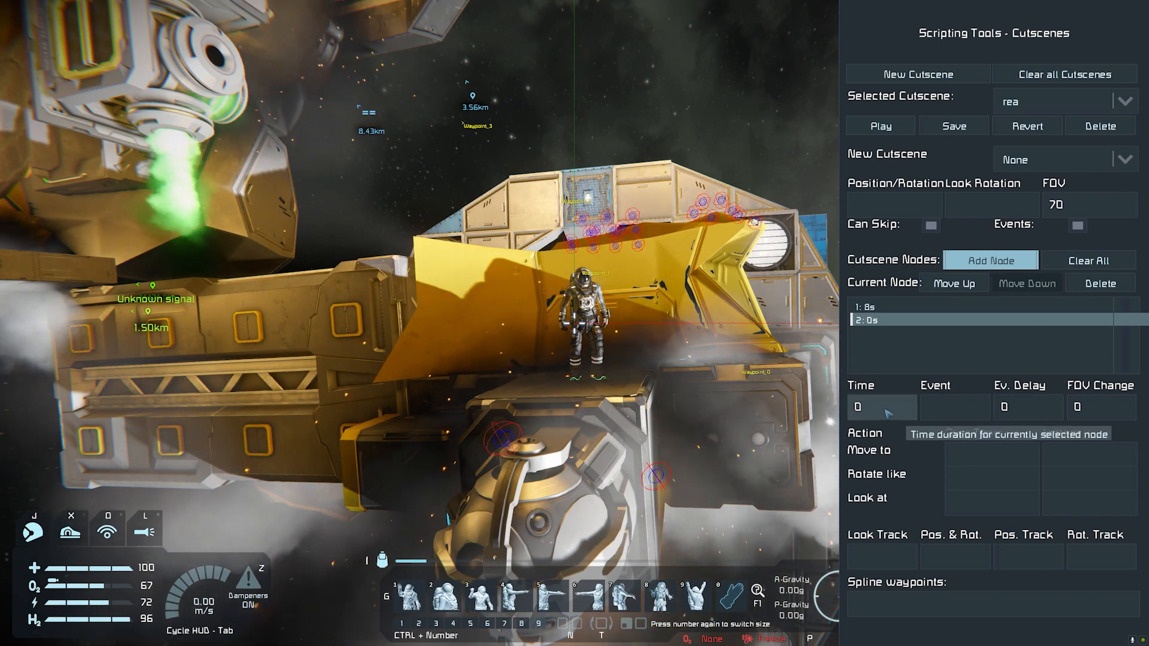
click(857, 408)
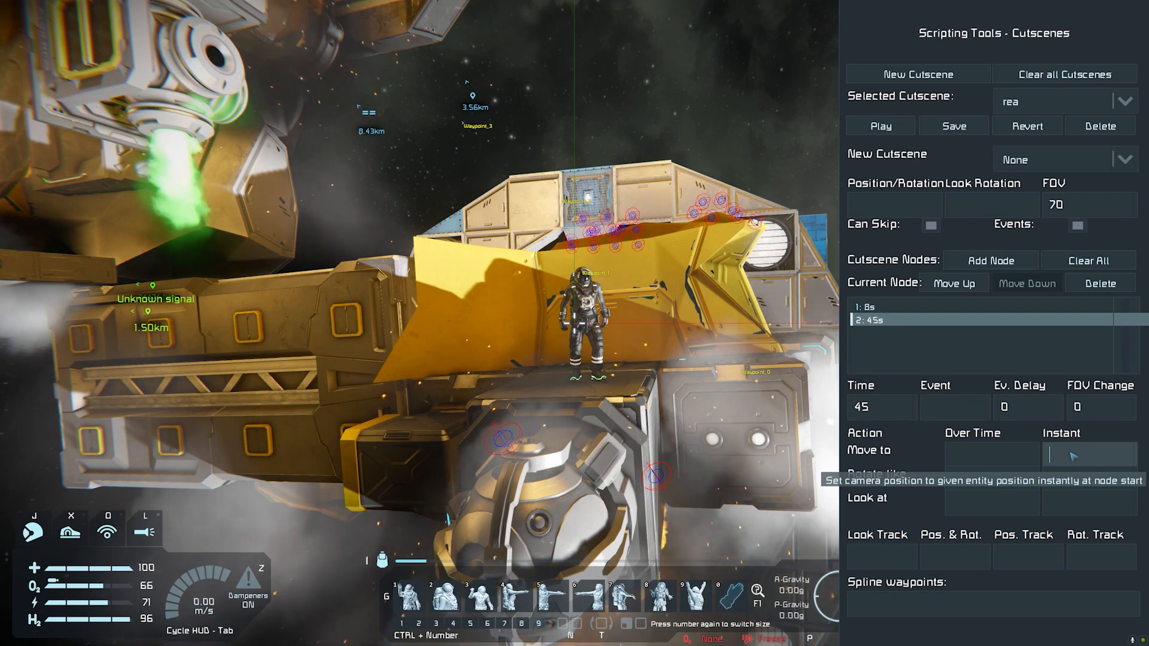
click(1073, 456)
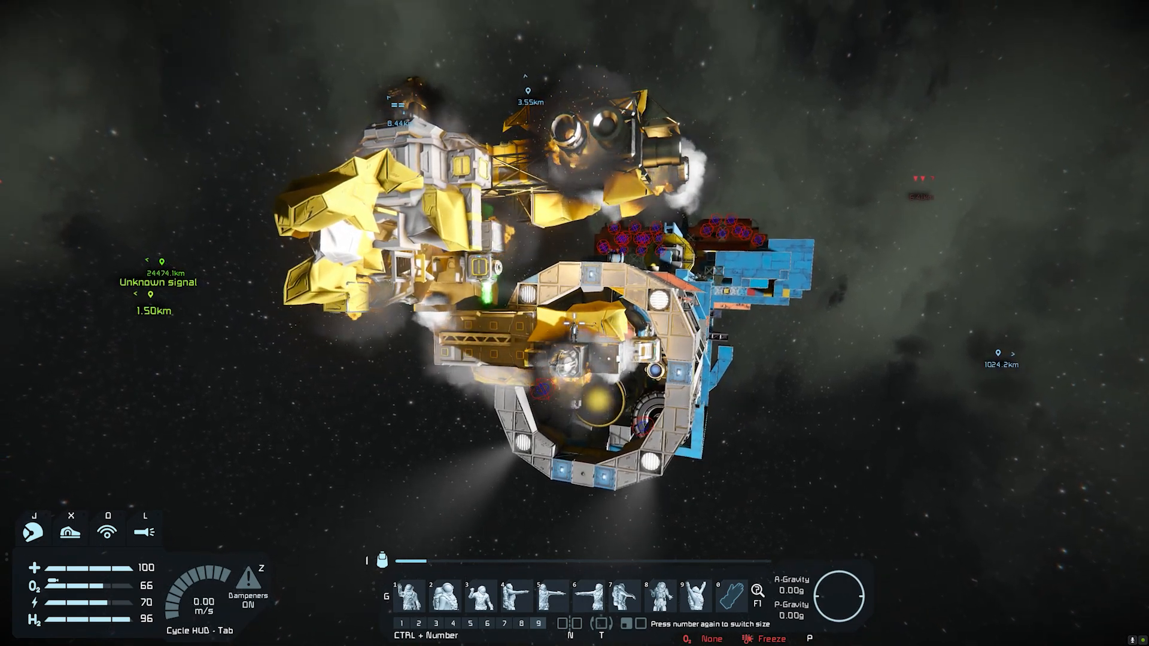
Step: Pause the game and switch to the Notepad++ window
key(Escape)
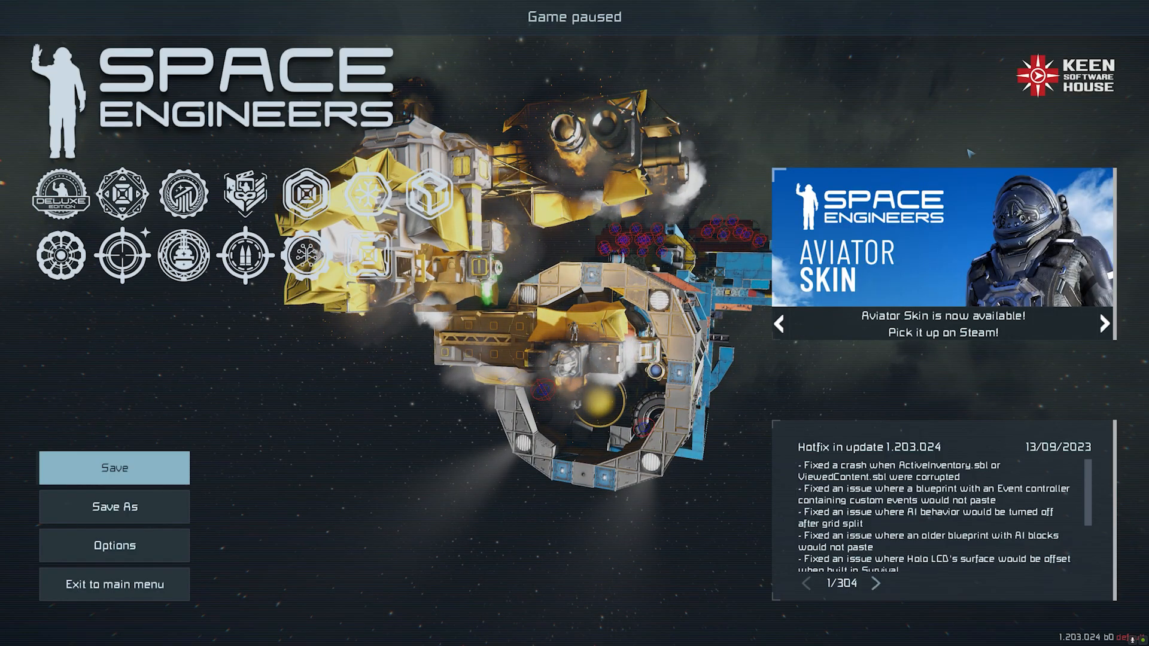
key(alt+Tab)
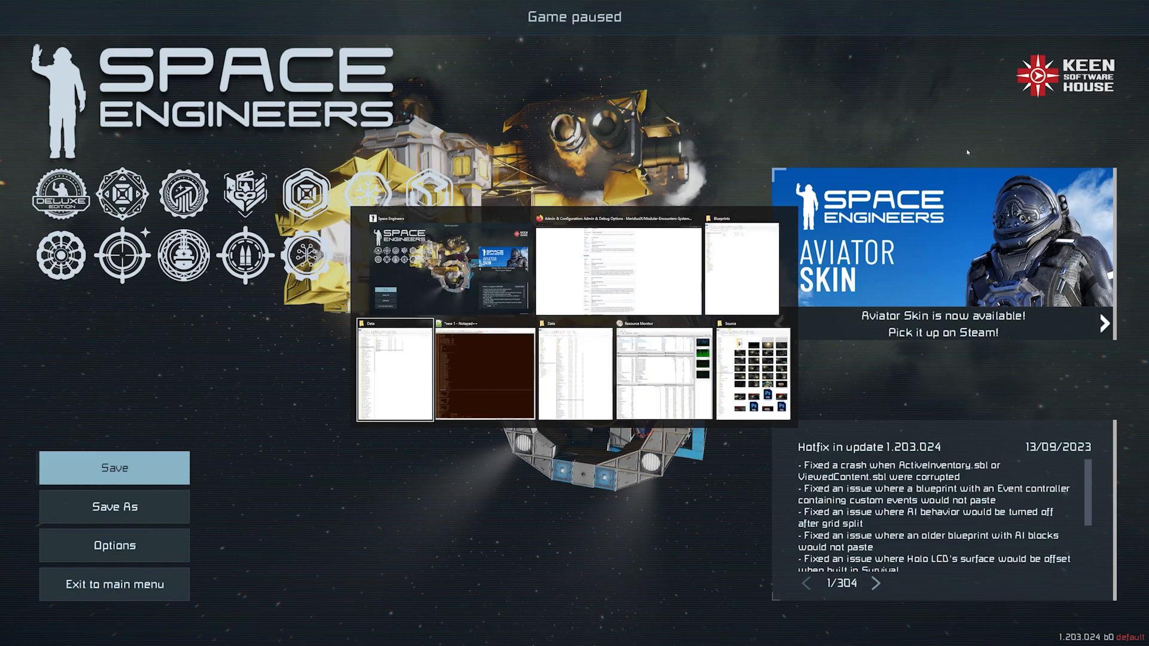
key(alt+Tab)
click(538, 121)
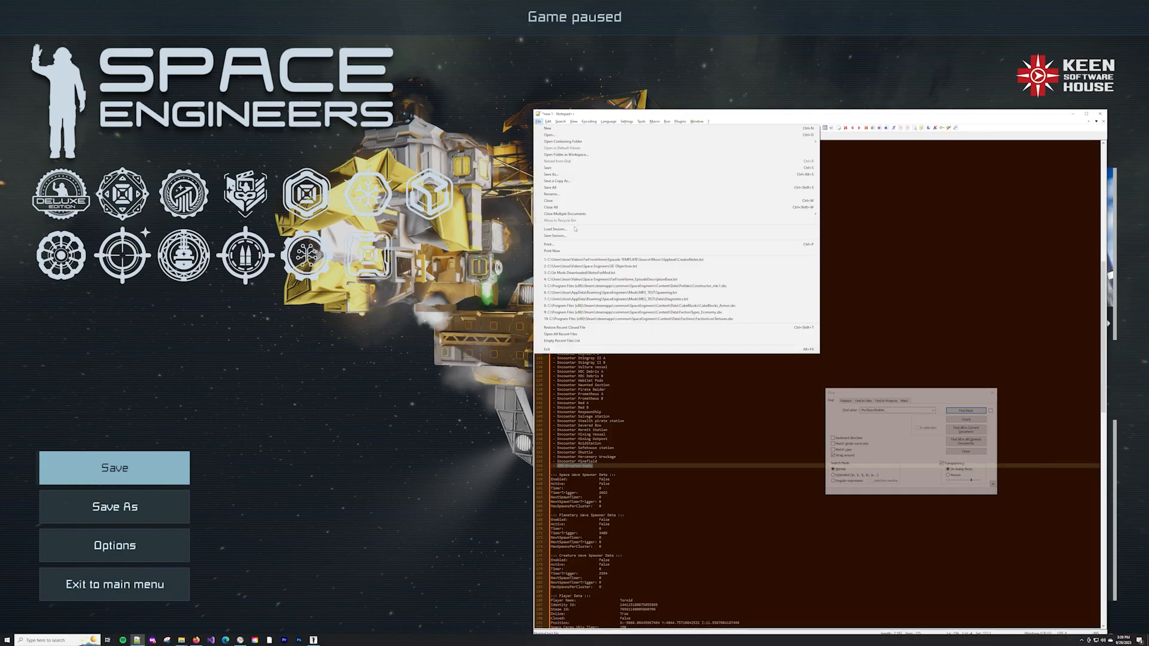
click(597, 259)
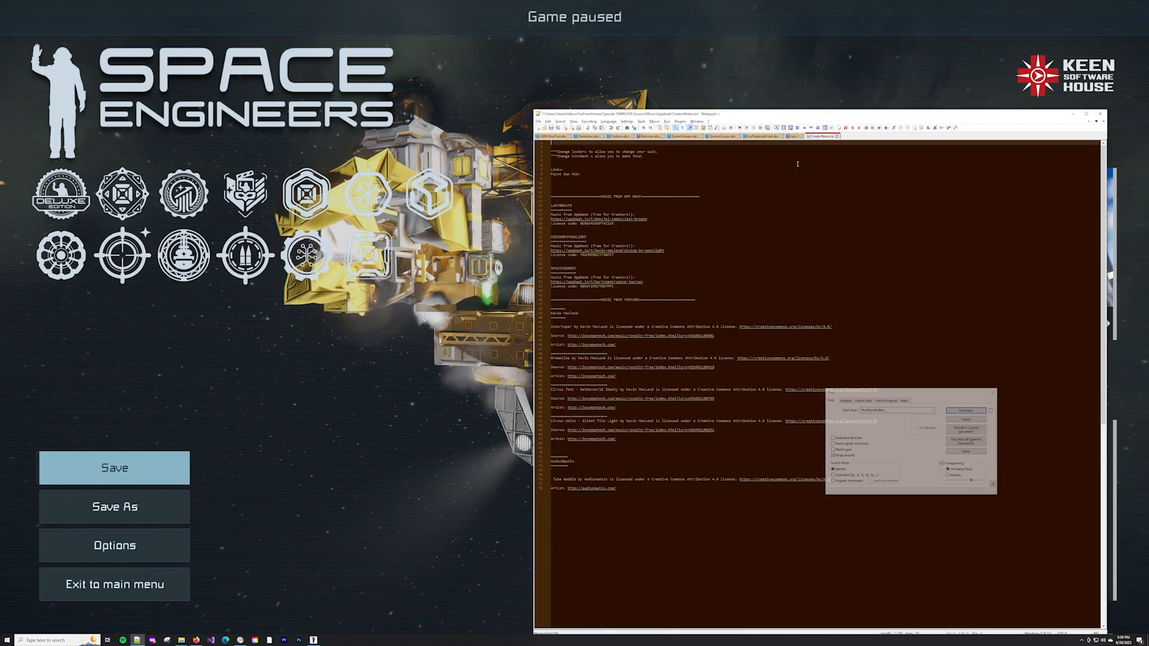
click(837, 137)
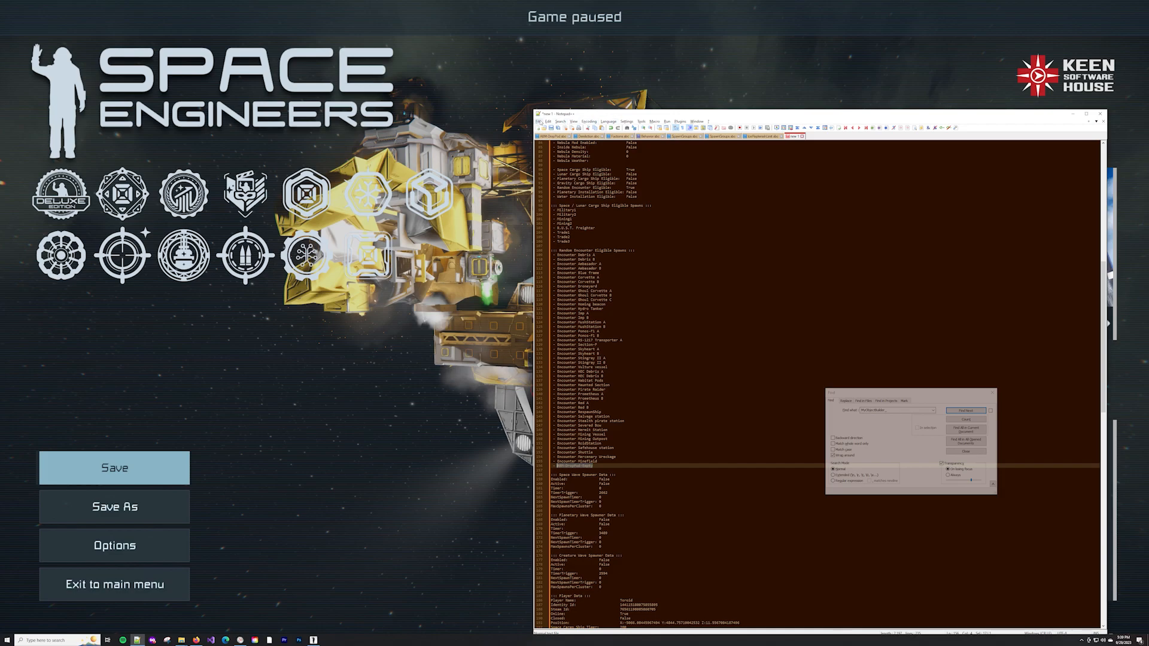
Step: Open the recent Objectives text file from the Space Engineers folder, which holds the waypoint lists
click(538, 122)
mouse_move(548, 122)
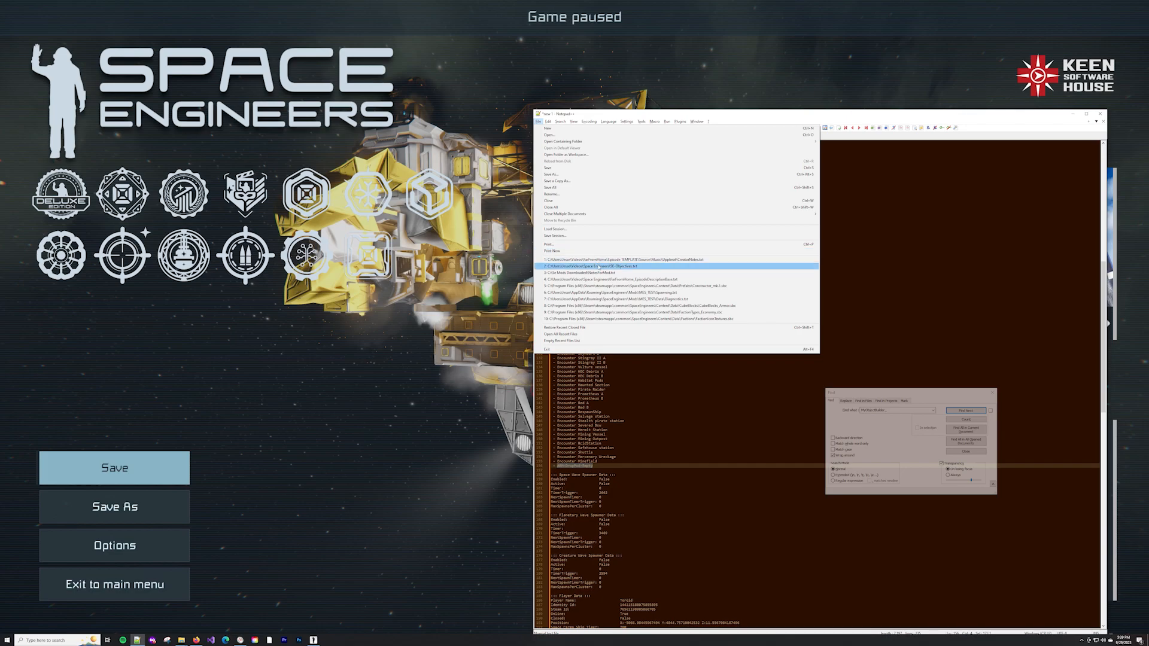
click(599, 267)
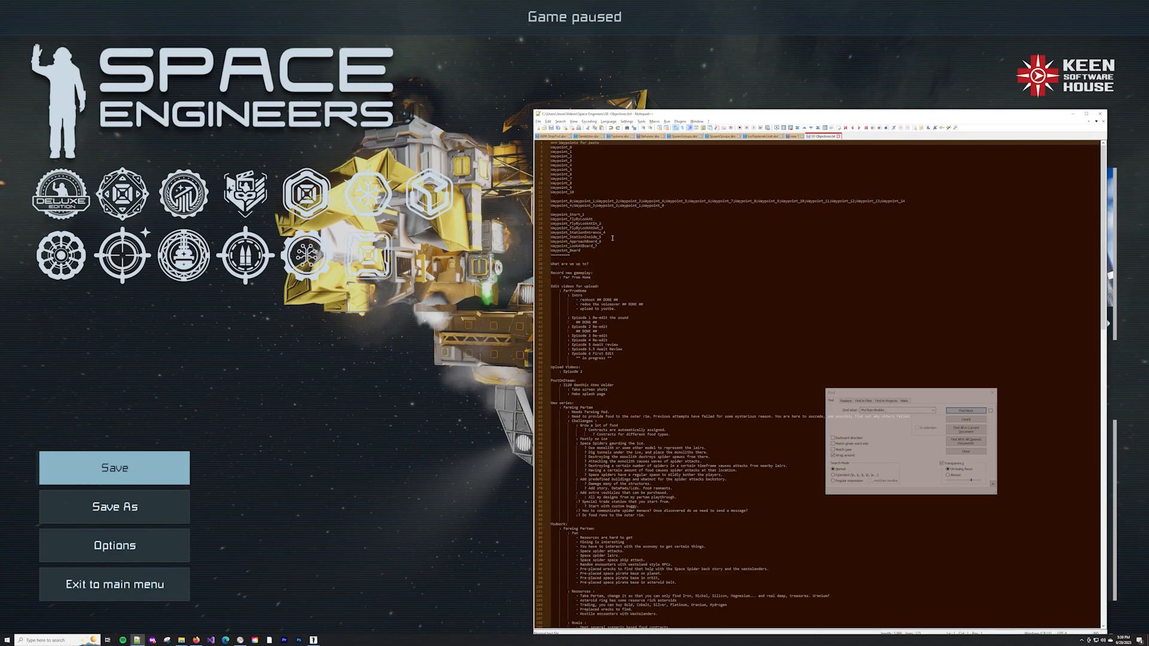
Step: Select text from the start of the long single-line waypoint list and switch back to Space Engineers
click(711, 202)
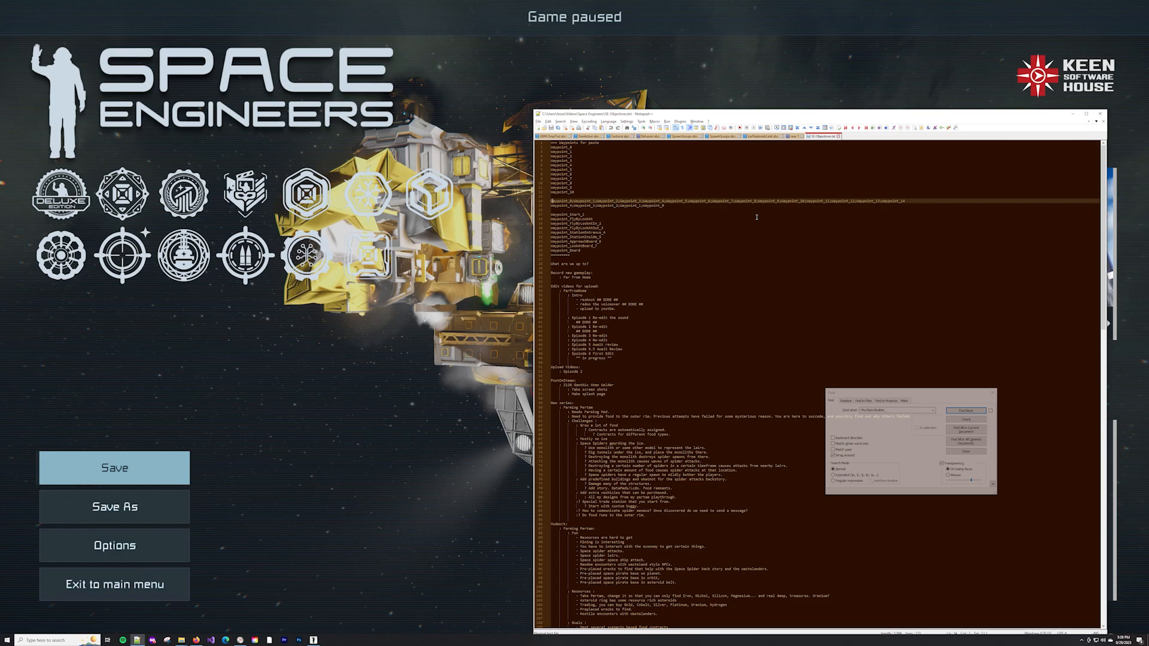
key(shift+Right)
key(shift+Right)
key(alt+Tab)
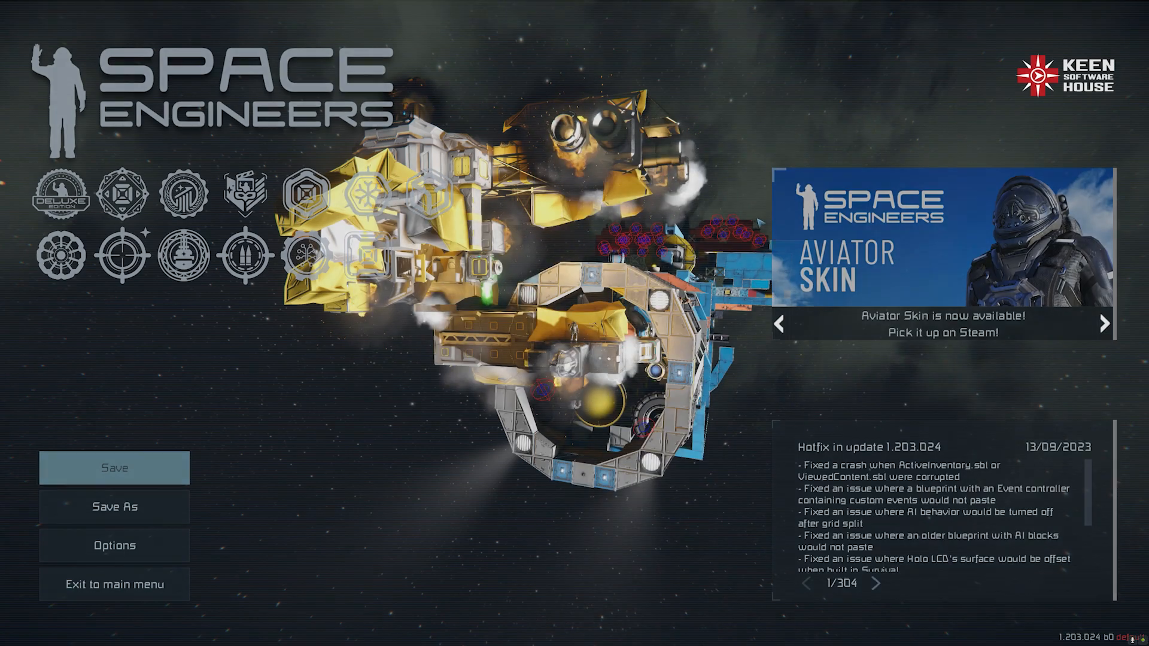
Step: Resume the game, reopen the cutscene tools and set the 8-second node's instant Move to target to Waypoint_0
key(Escape)
key(F11)
key(F11)
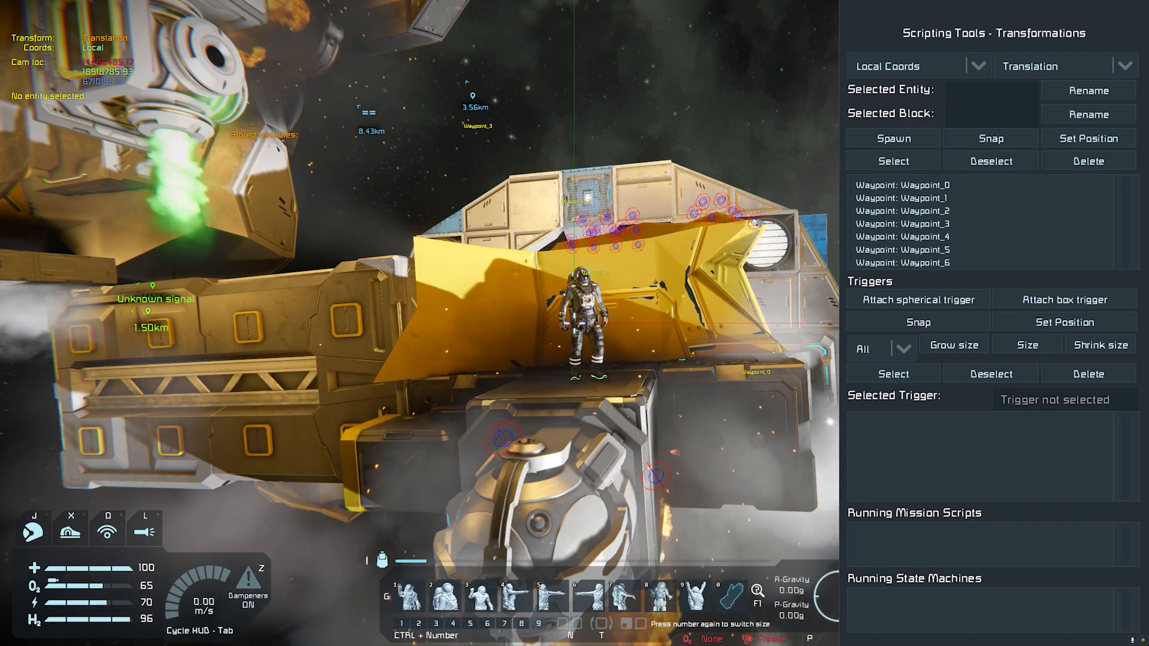
key(F11)
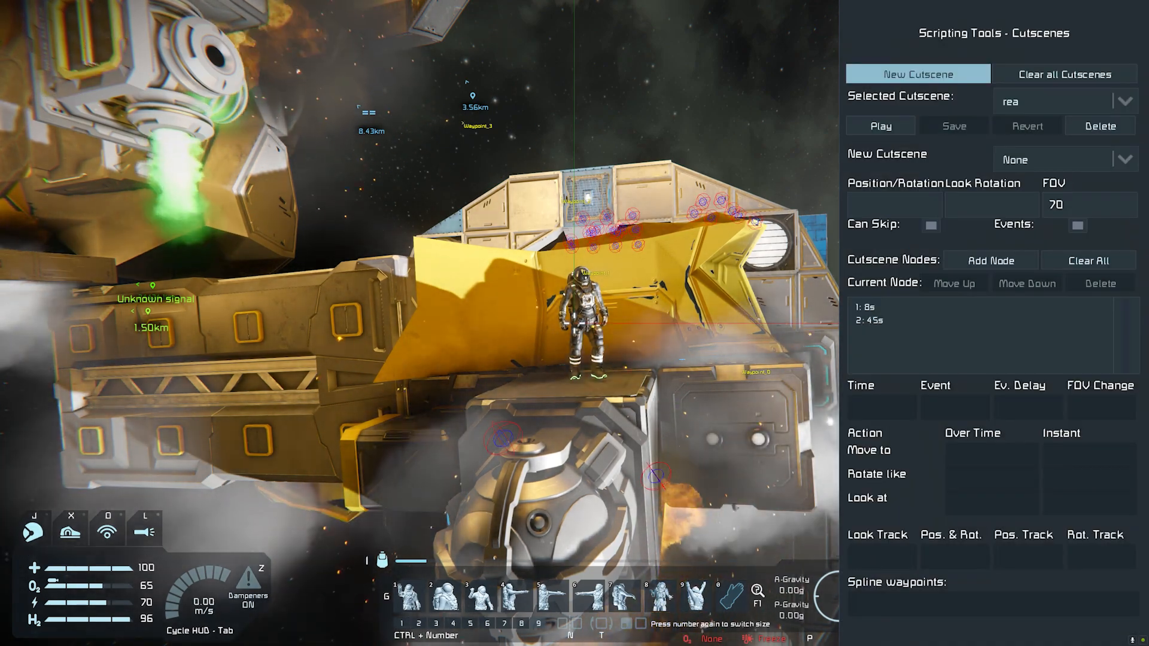
click(927, 307)
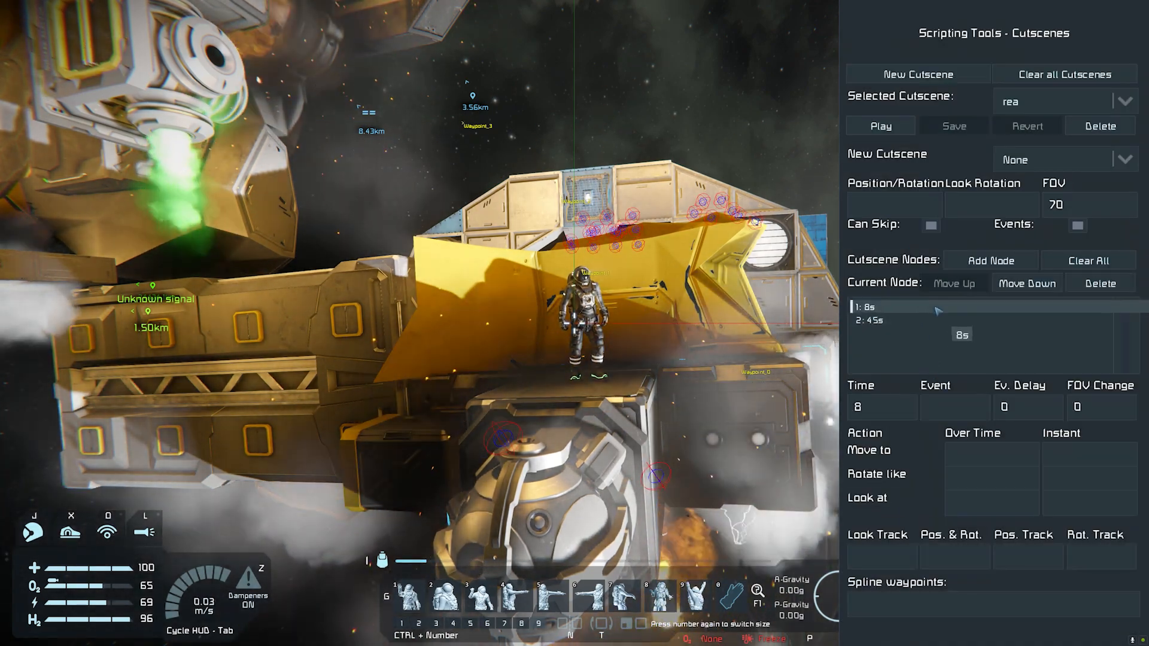
click(1063, 458)
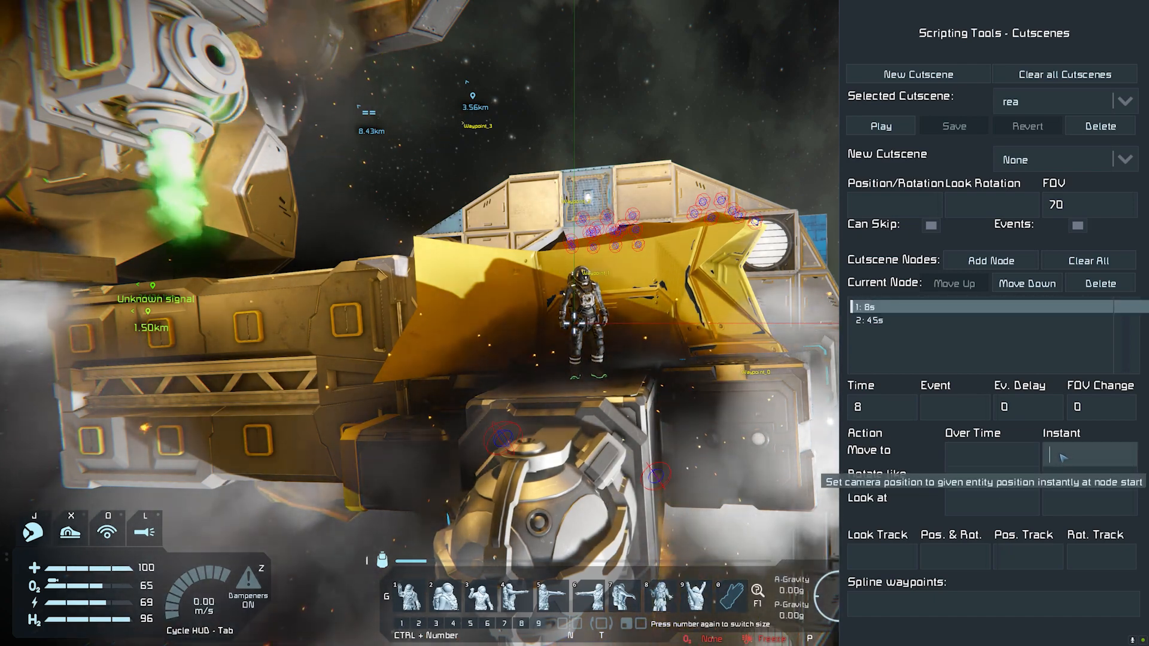
key(ctrl+v)
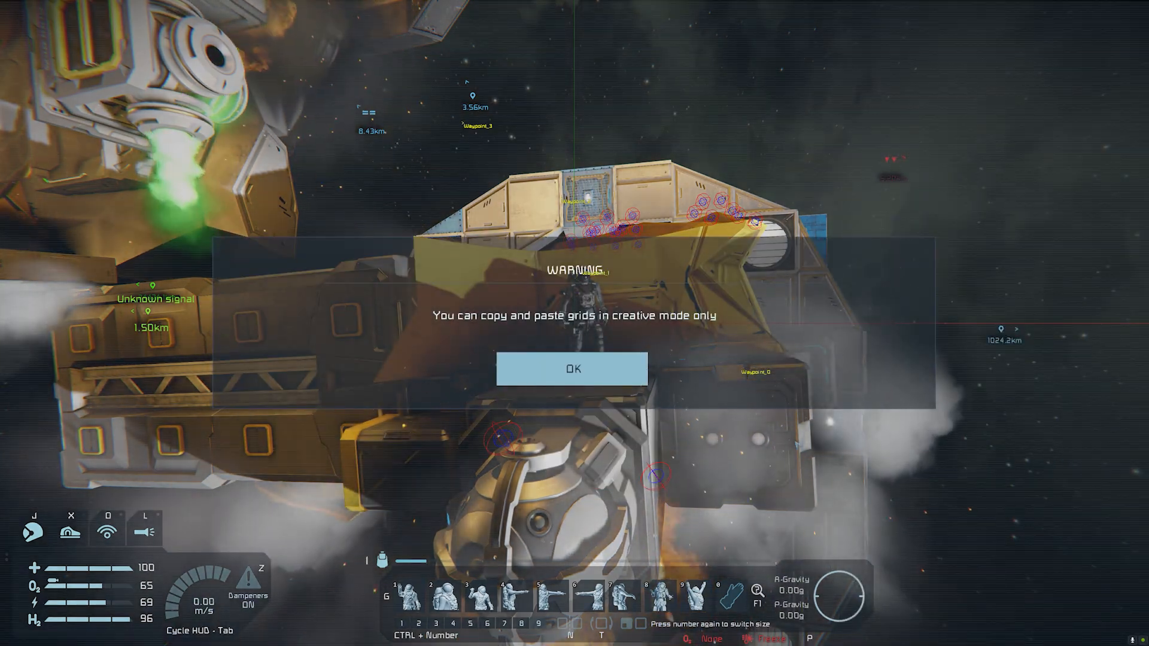
click(609, 375)
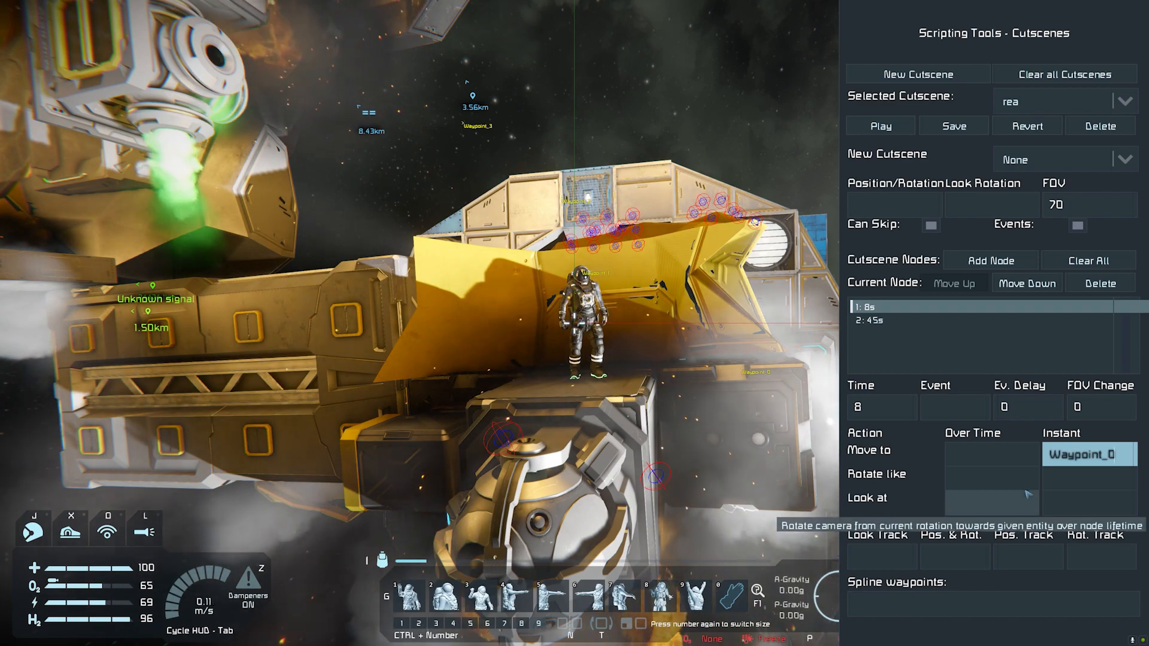
Step: Set the 8-second node's instant Rotate like target to Waypoint_0
click(1075, 486)
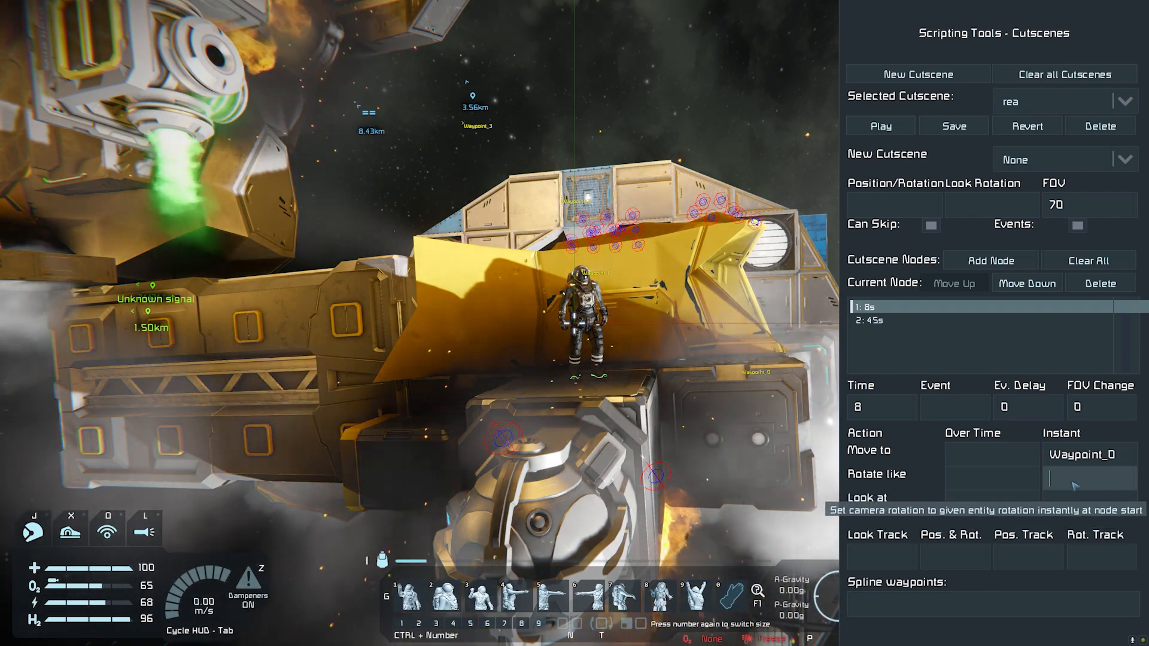
key(ctrl+v)
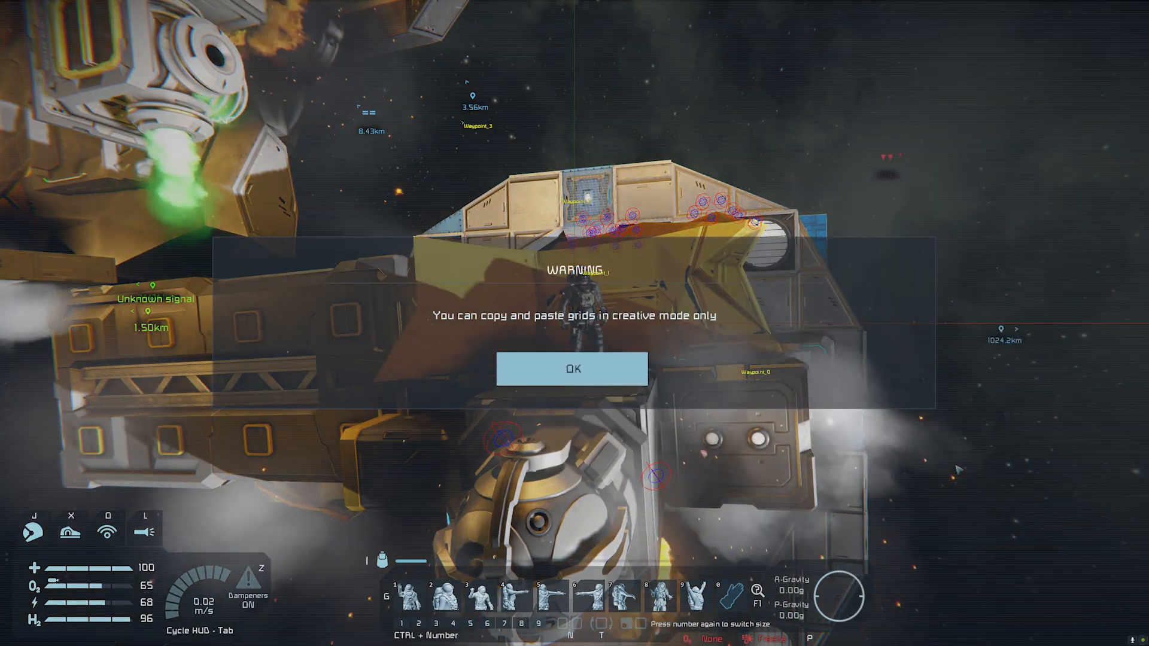
click(622, 378)
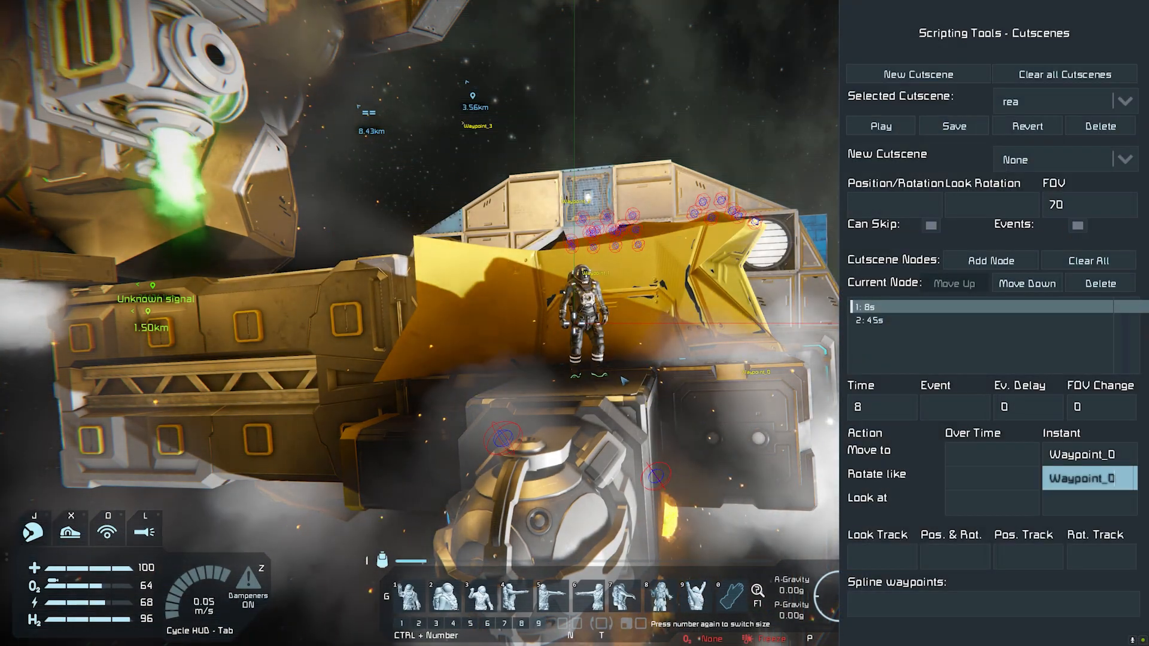
click(872, 605)
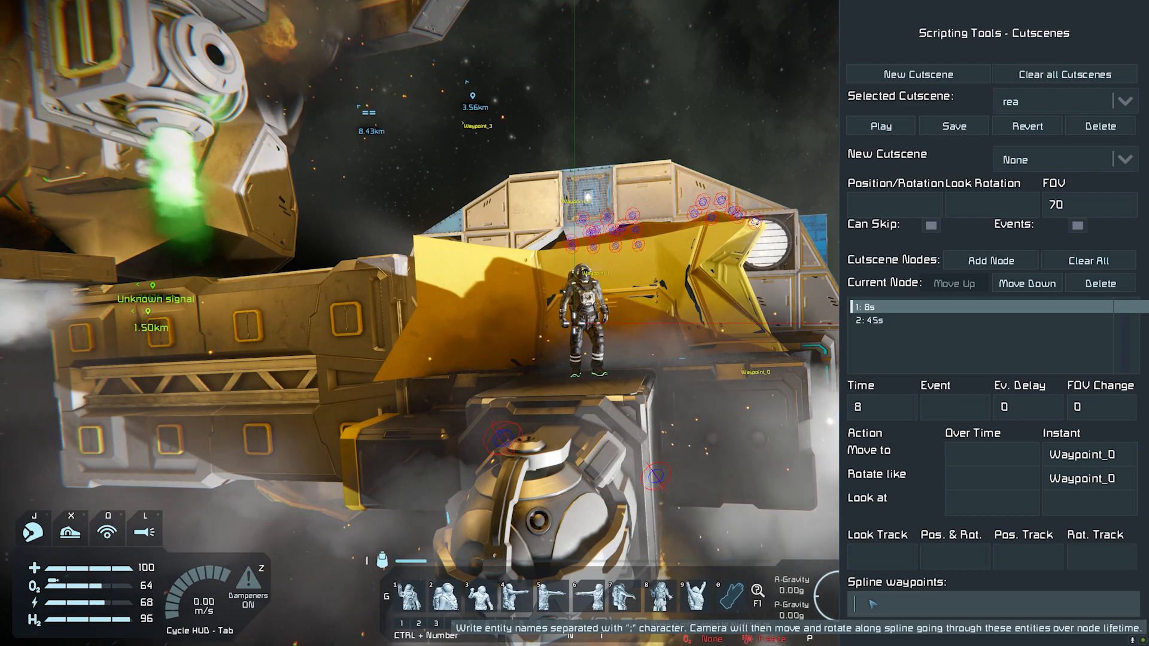
Step: Select the 45-second node, save the rea cutscene and close the scripting tools
click(871, 323)
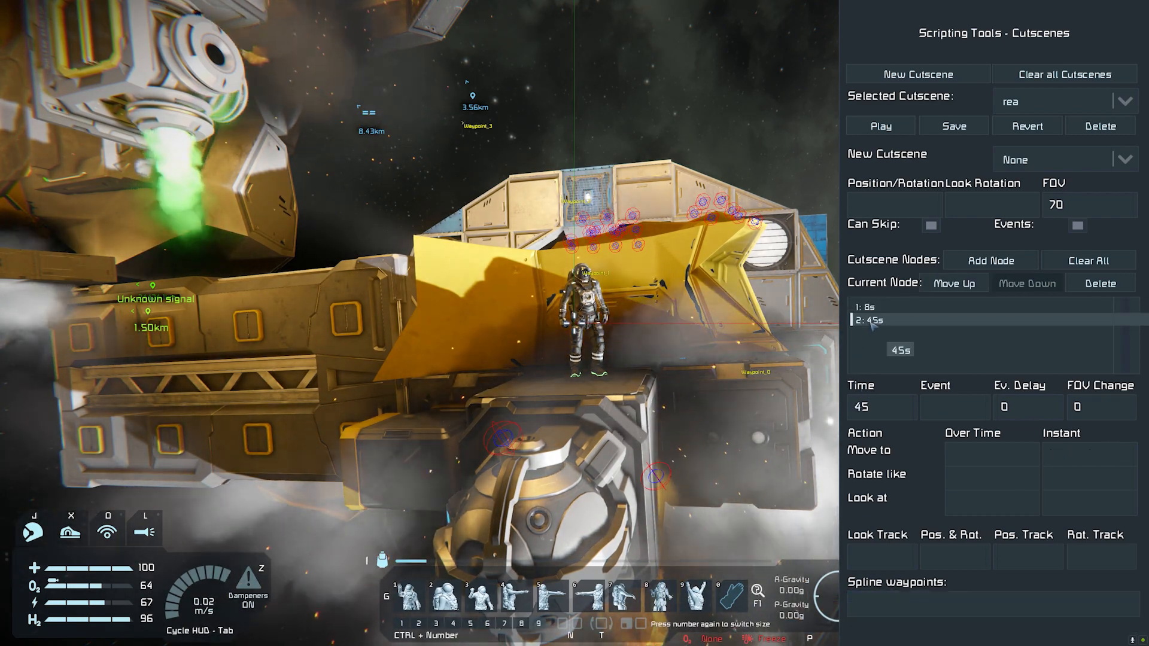
click(877, 603)
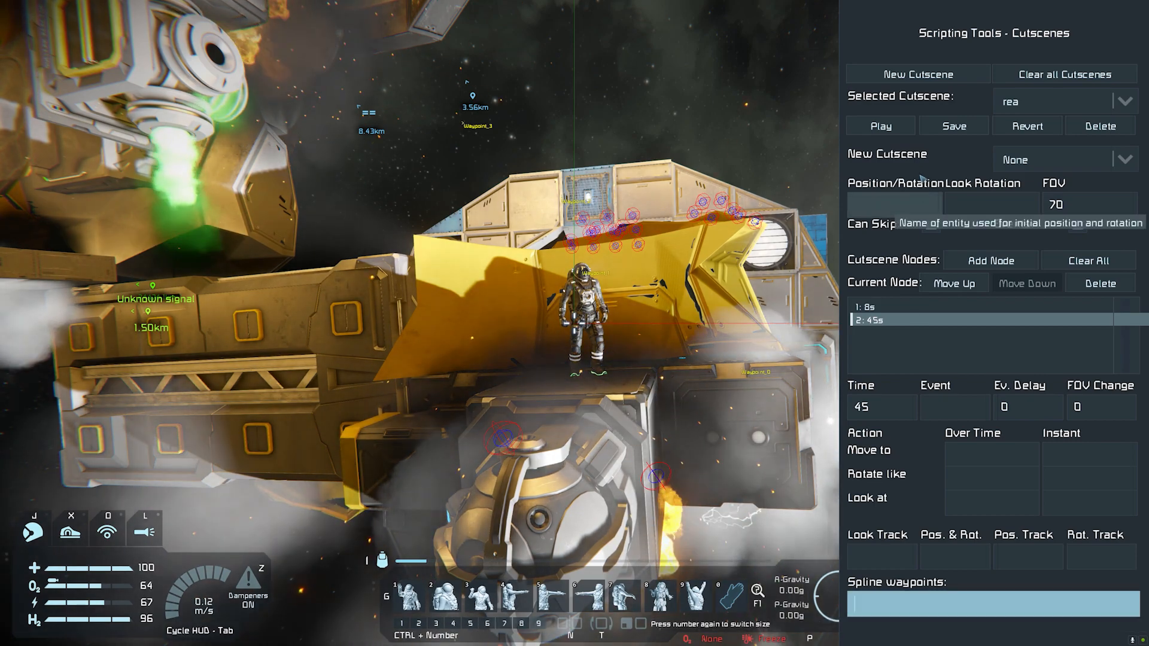
click(954, 126)
key(Escape)
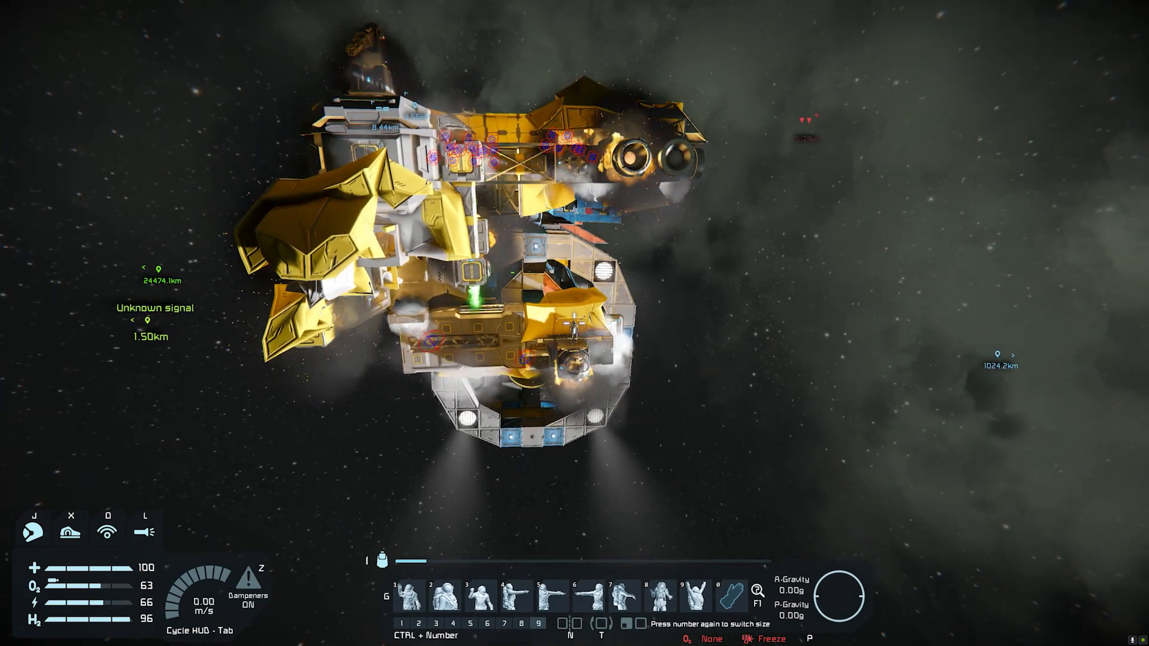
Step: Pause the game, copy the semicolon-separated waypoint list up to Waypoint_6 from Notepad++ and return to Space Engineers
key(Escape)
key(alt+Tab)
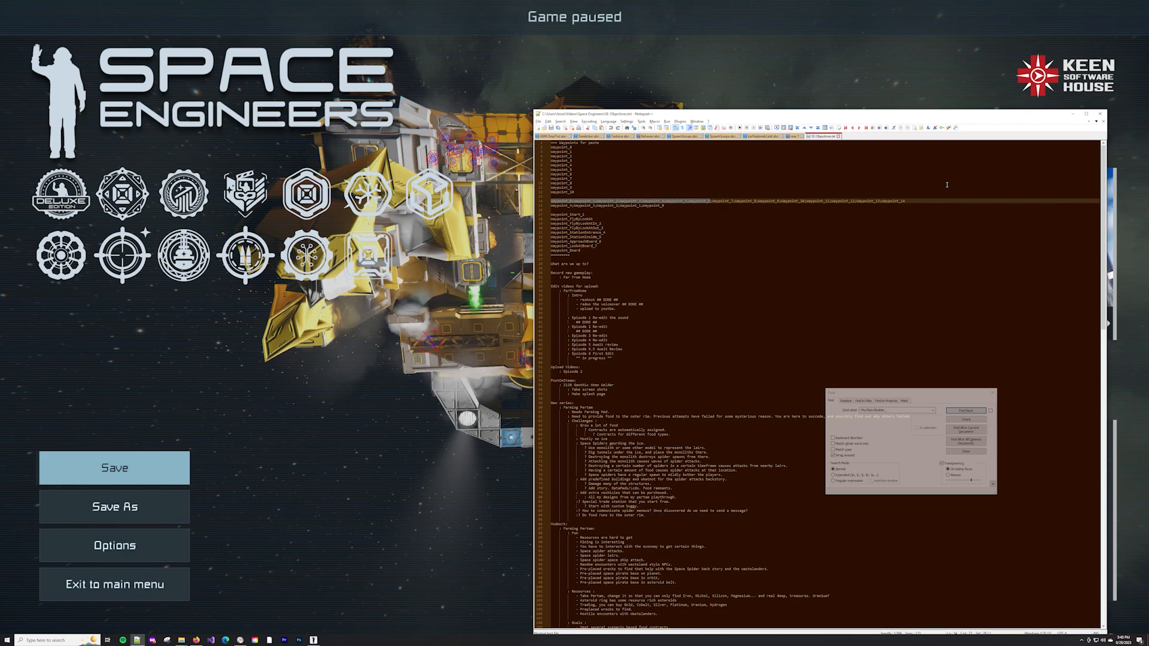
key(alt+Tab)
key(Escape)
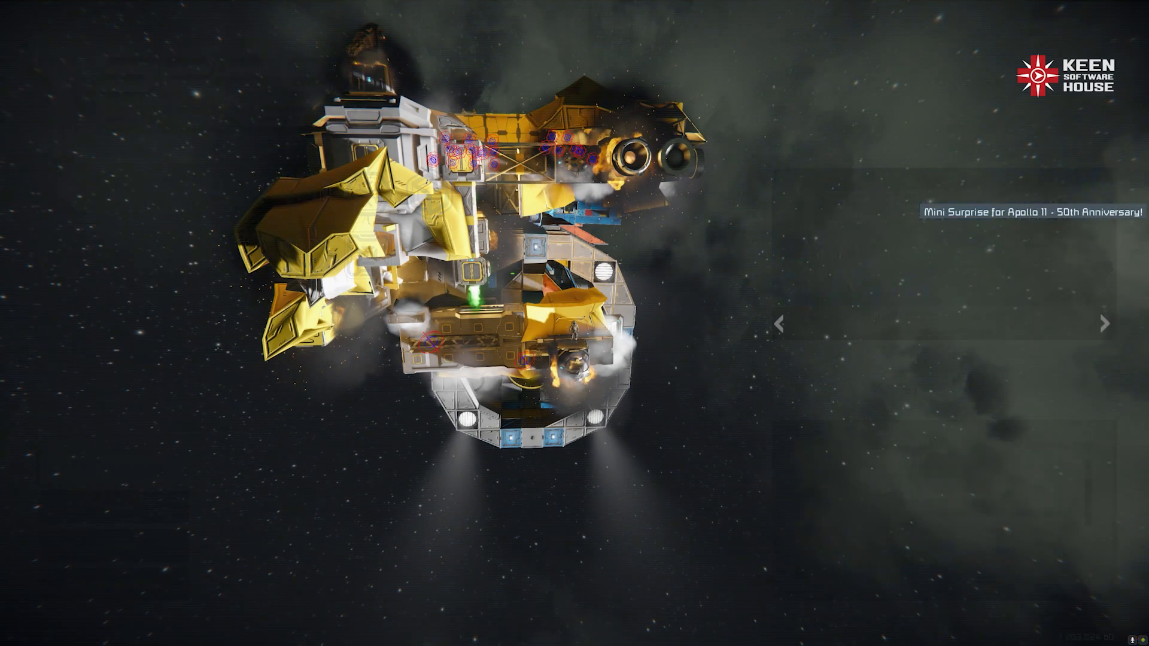
Step: Reopen the cutscene tools, paste the waypoint list ending in Waypoint_6 as the 45-second node's spline waypoints, and save the cutscene
key(alt+F11)
key(alt+F11)
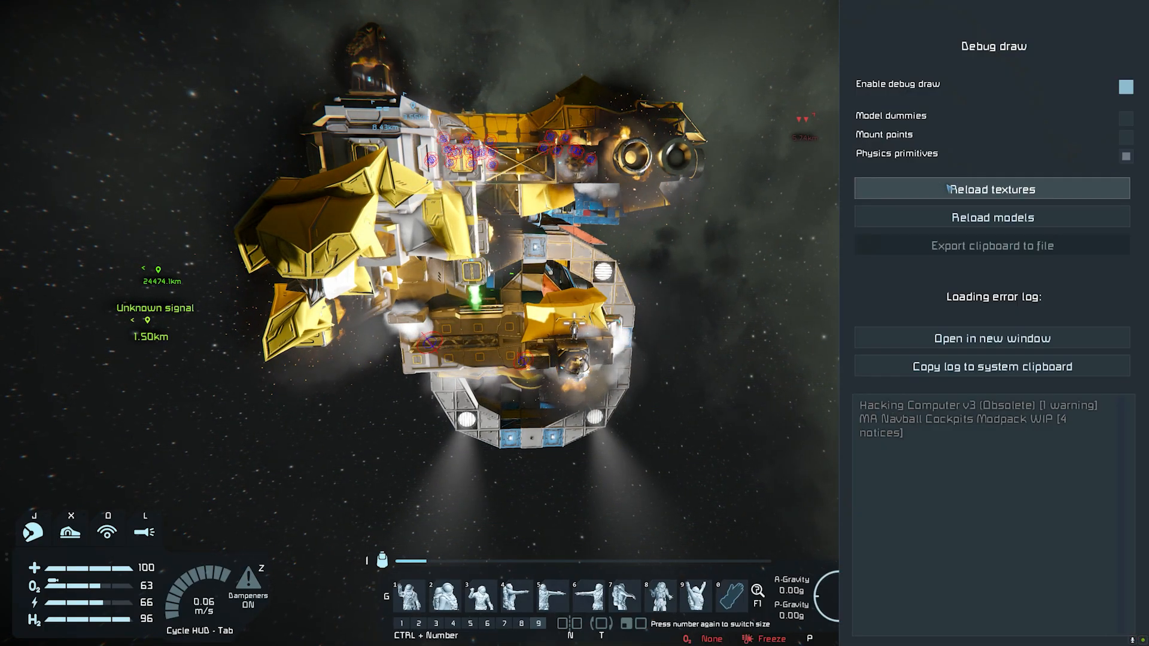
key(alt+F11)
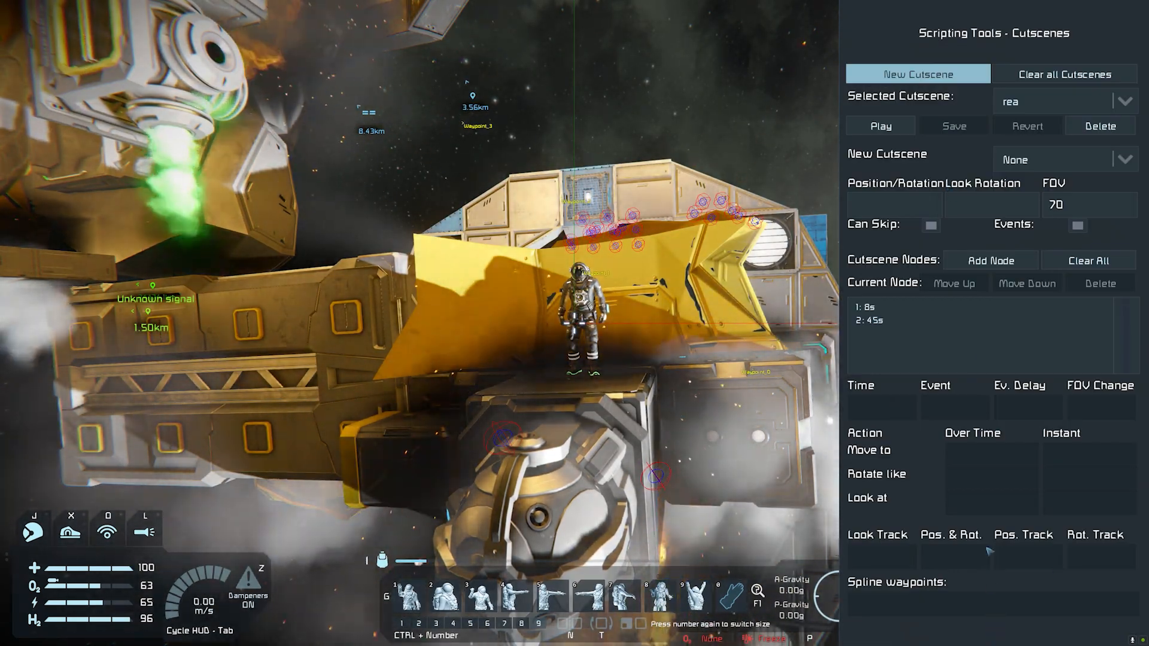
click(957, 320)
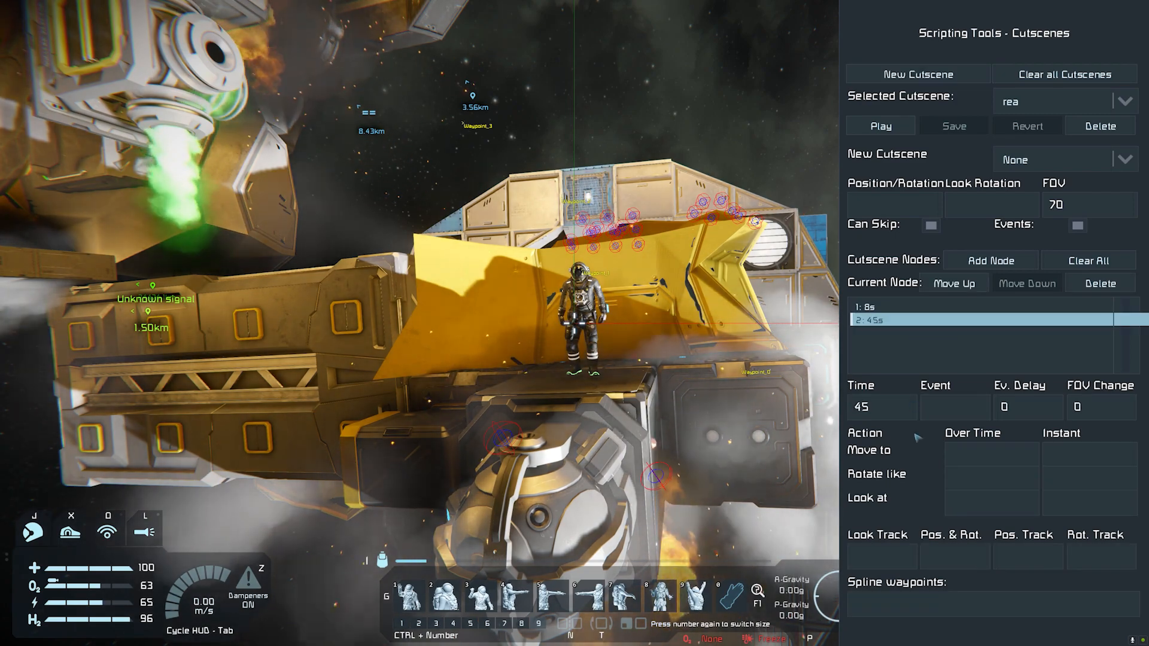
click(926, 606)
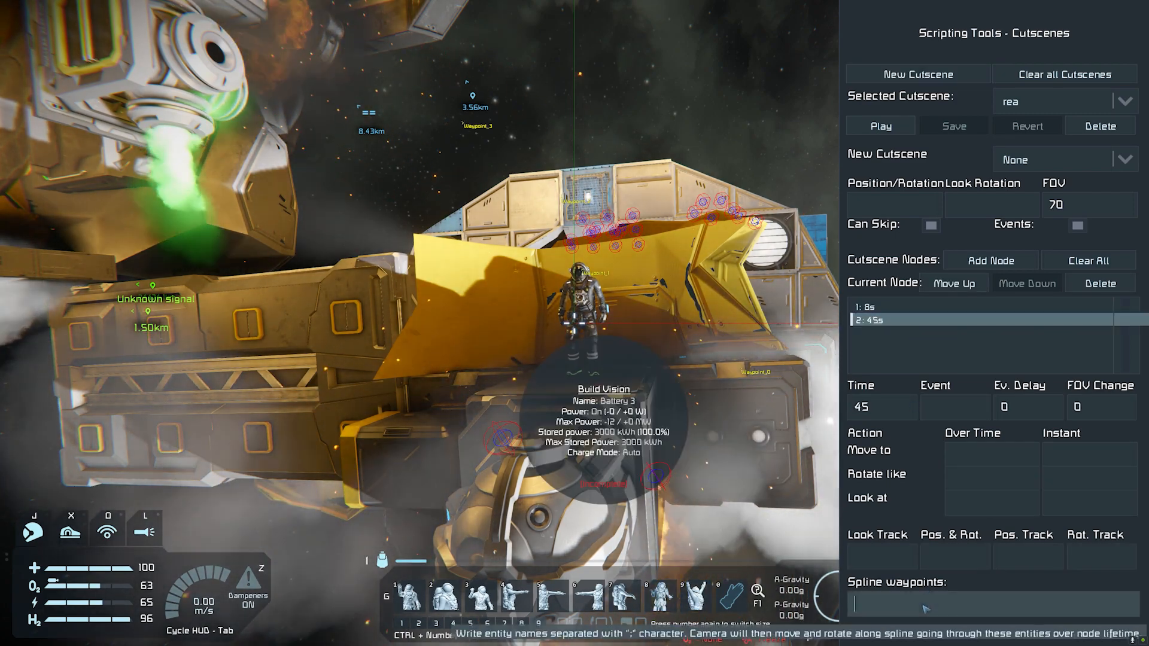
key(ctrl+v)
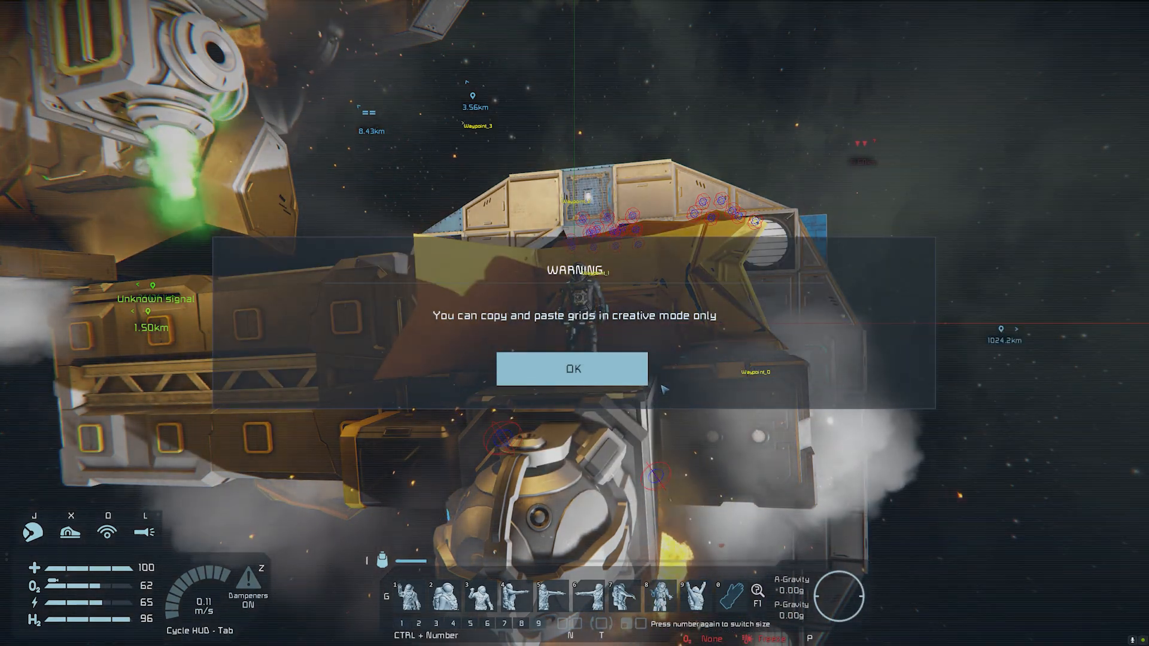
click(643, 369)
click(954, 126)
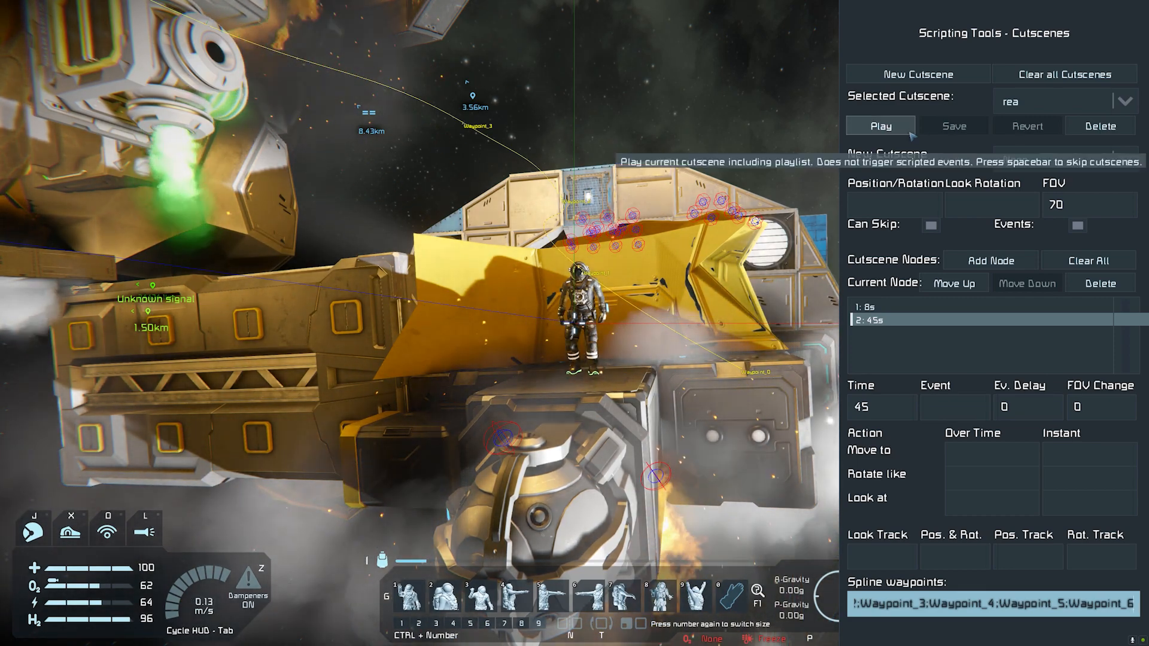
Step: Play the rea cutscene through to its end and hide the game HUD
click(878, 127)
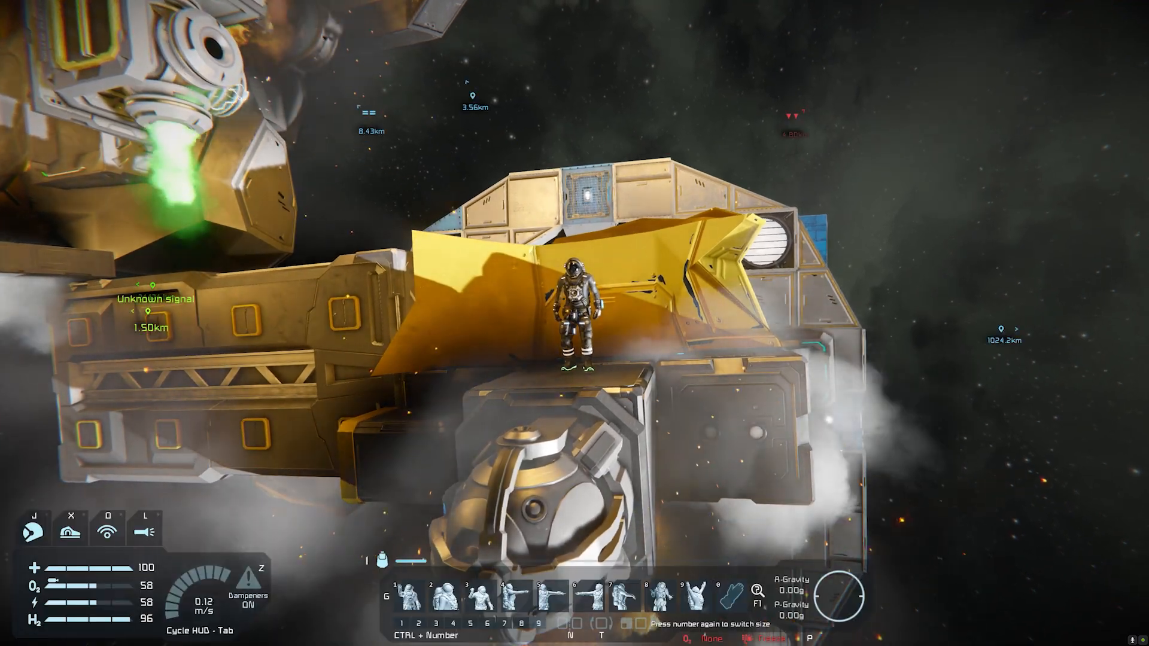
key(Tab)
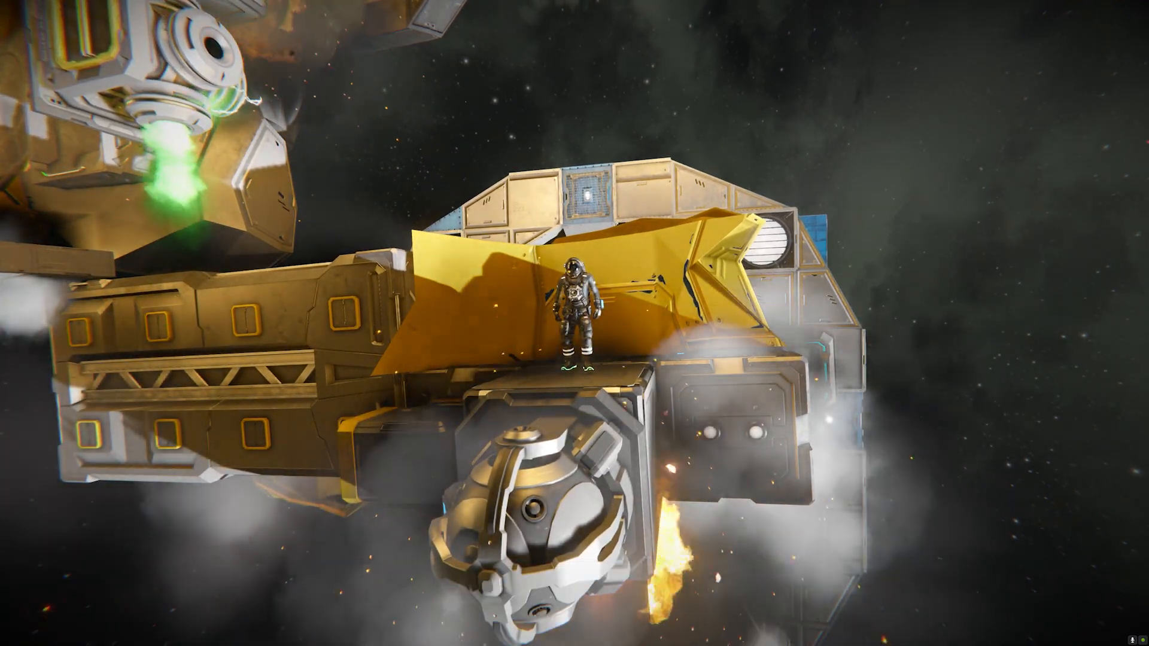